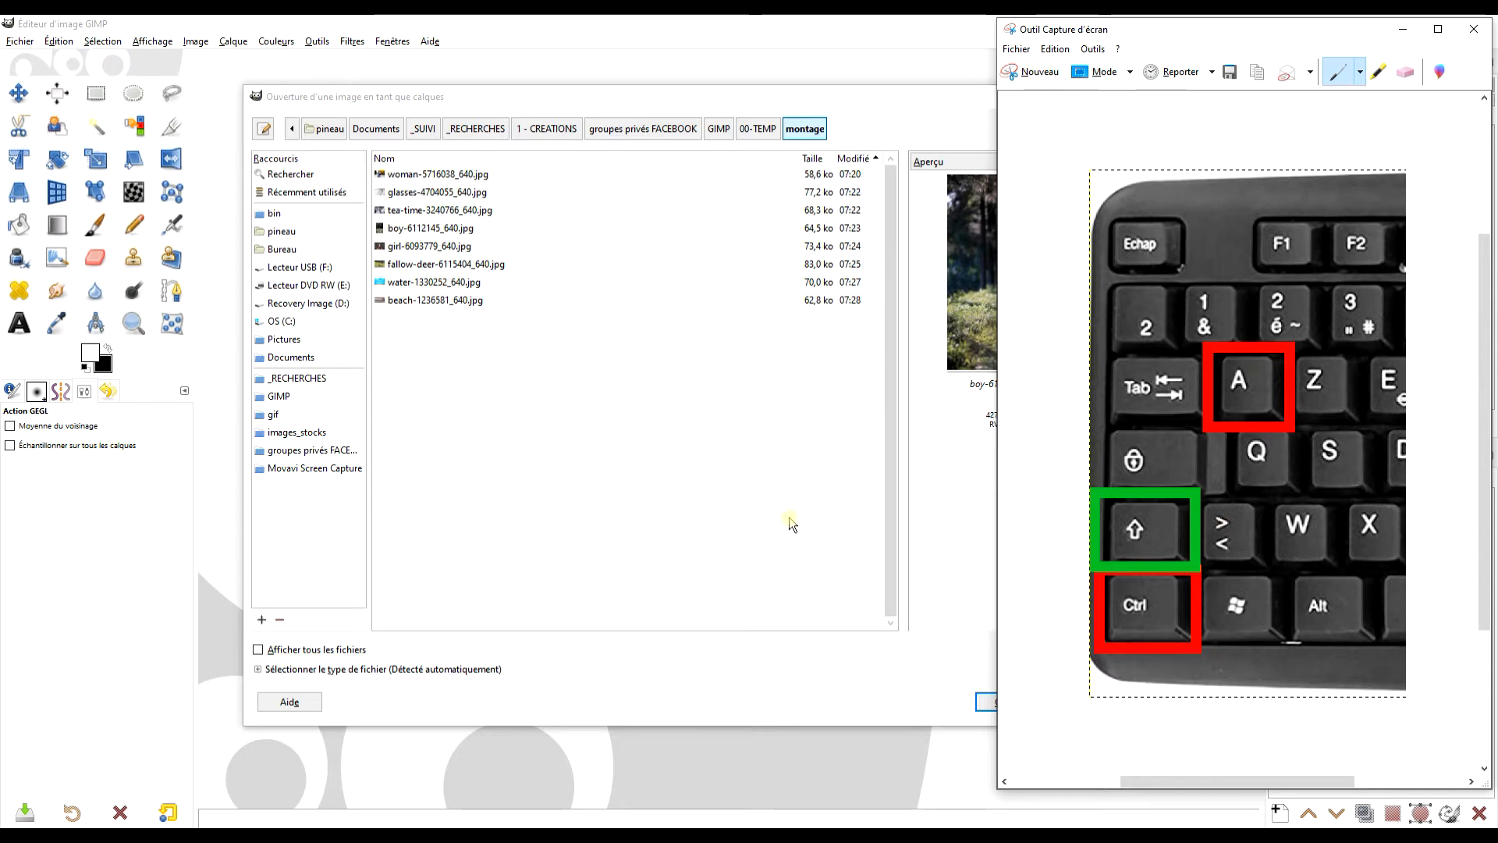
# Open all eight images in the montage folder together as layers of one image
pyautogui.click(550, 300)
pyautogui.click(515, 212)
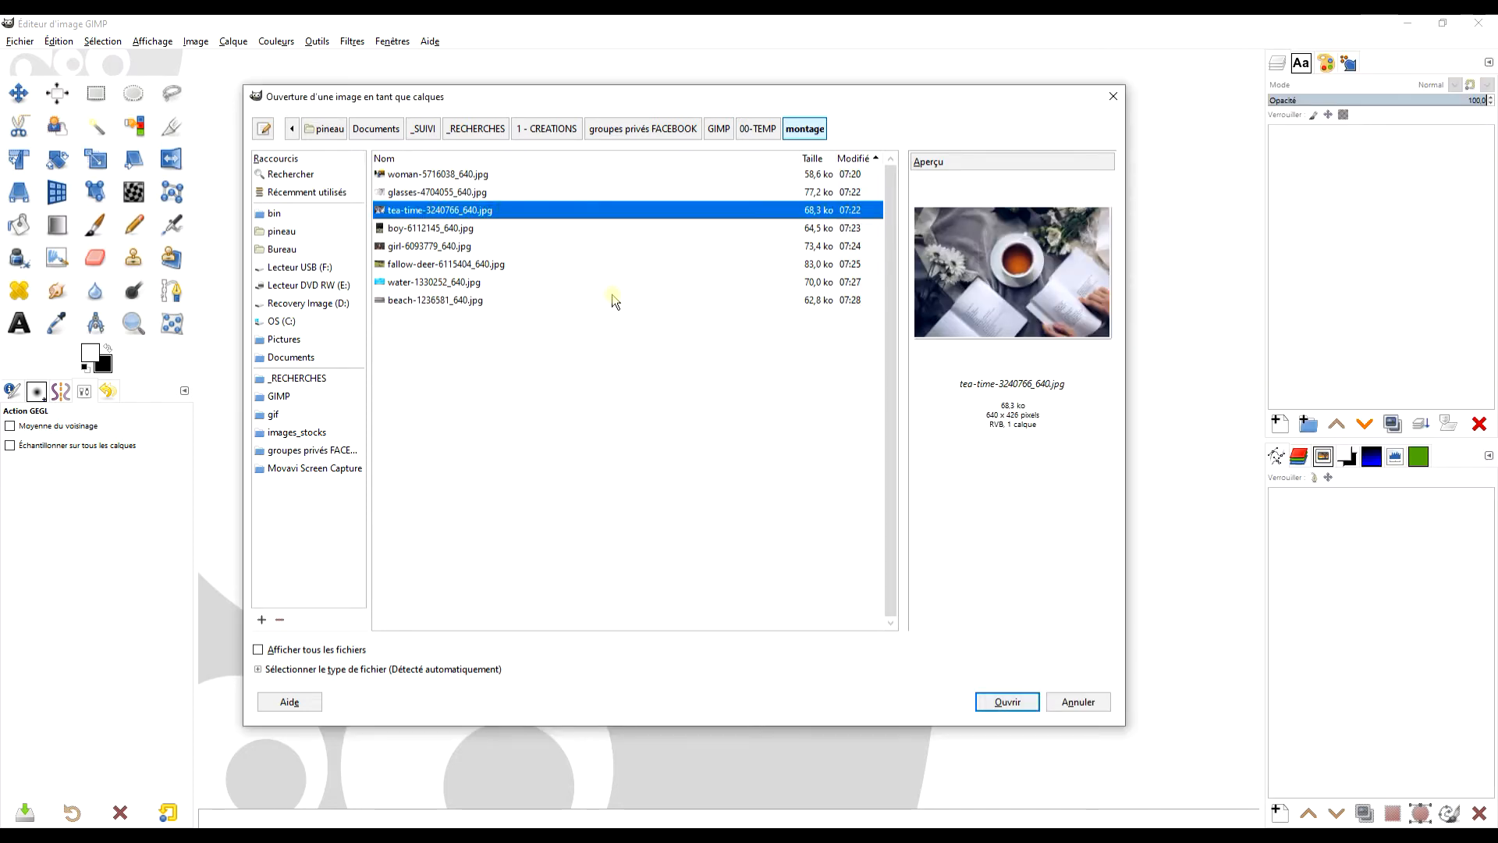
pyautogui.hotkey('ctrl', 'a')
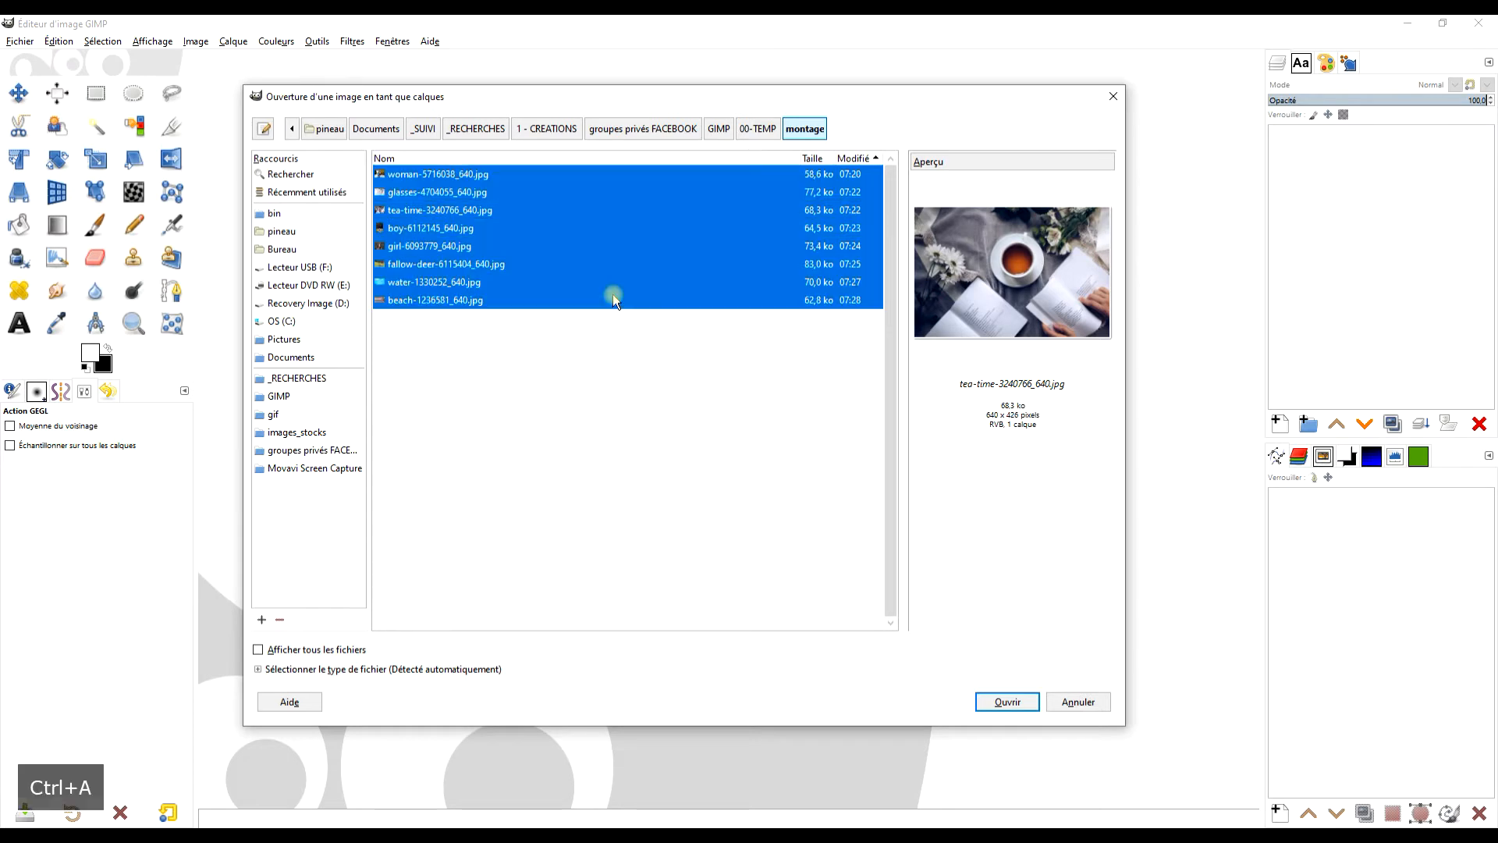
pyautogui.click(1008, 702)
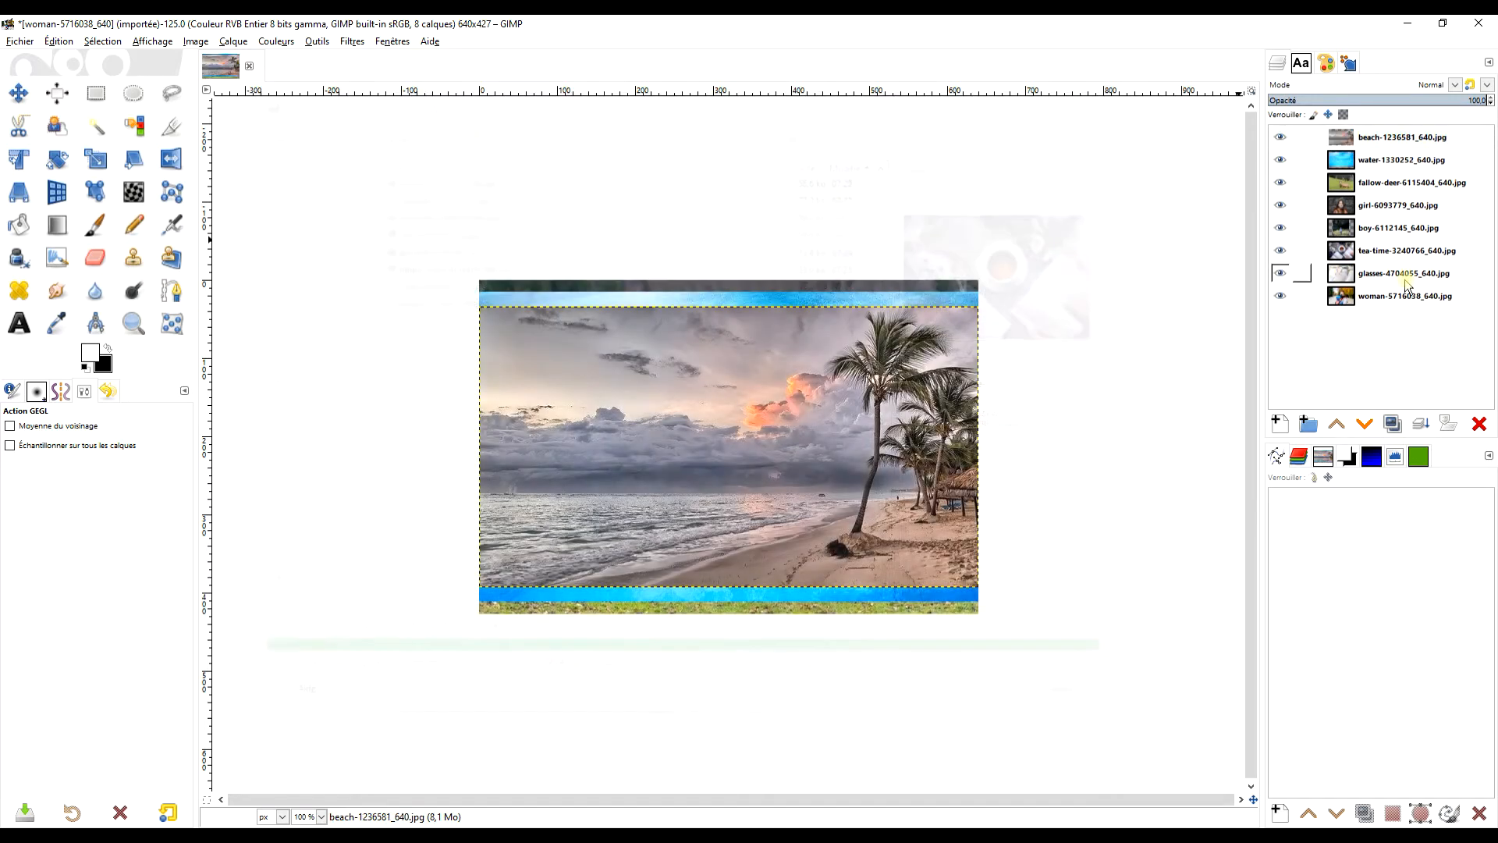
# Launch the G'MIC-Qt filter Montage Pappus Chain, reset its input/output settings, and set the input layers to All
pyautogui.click(352, 42)
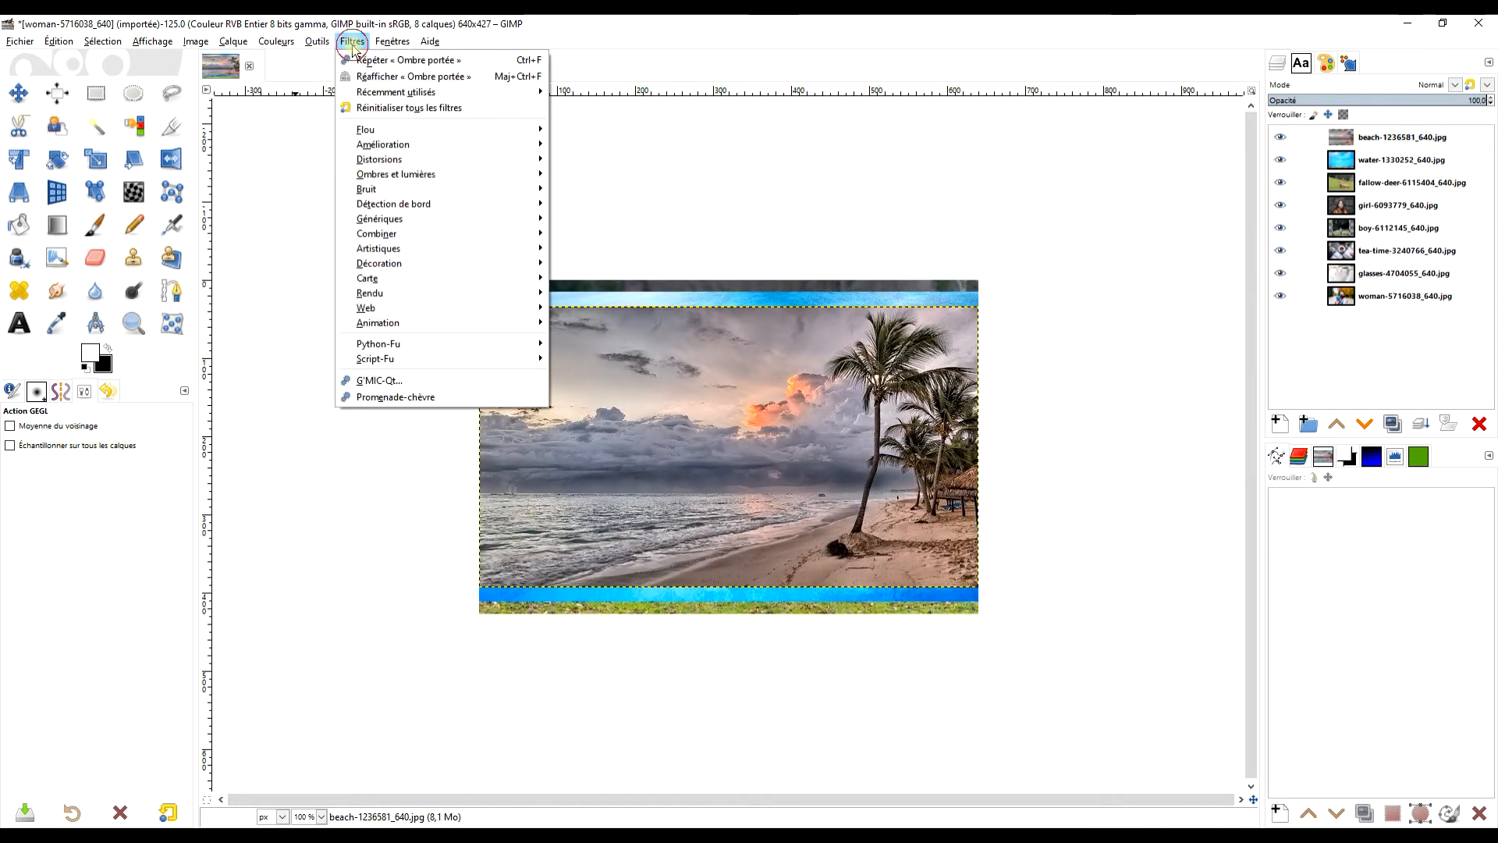
pyautogui.click(379, 379)
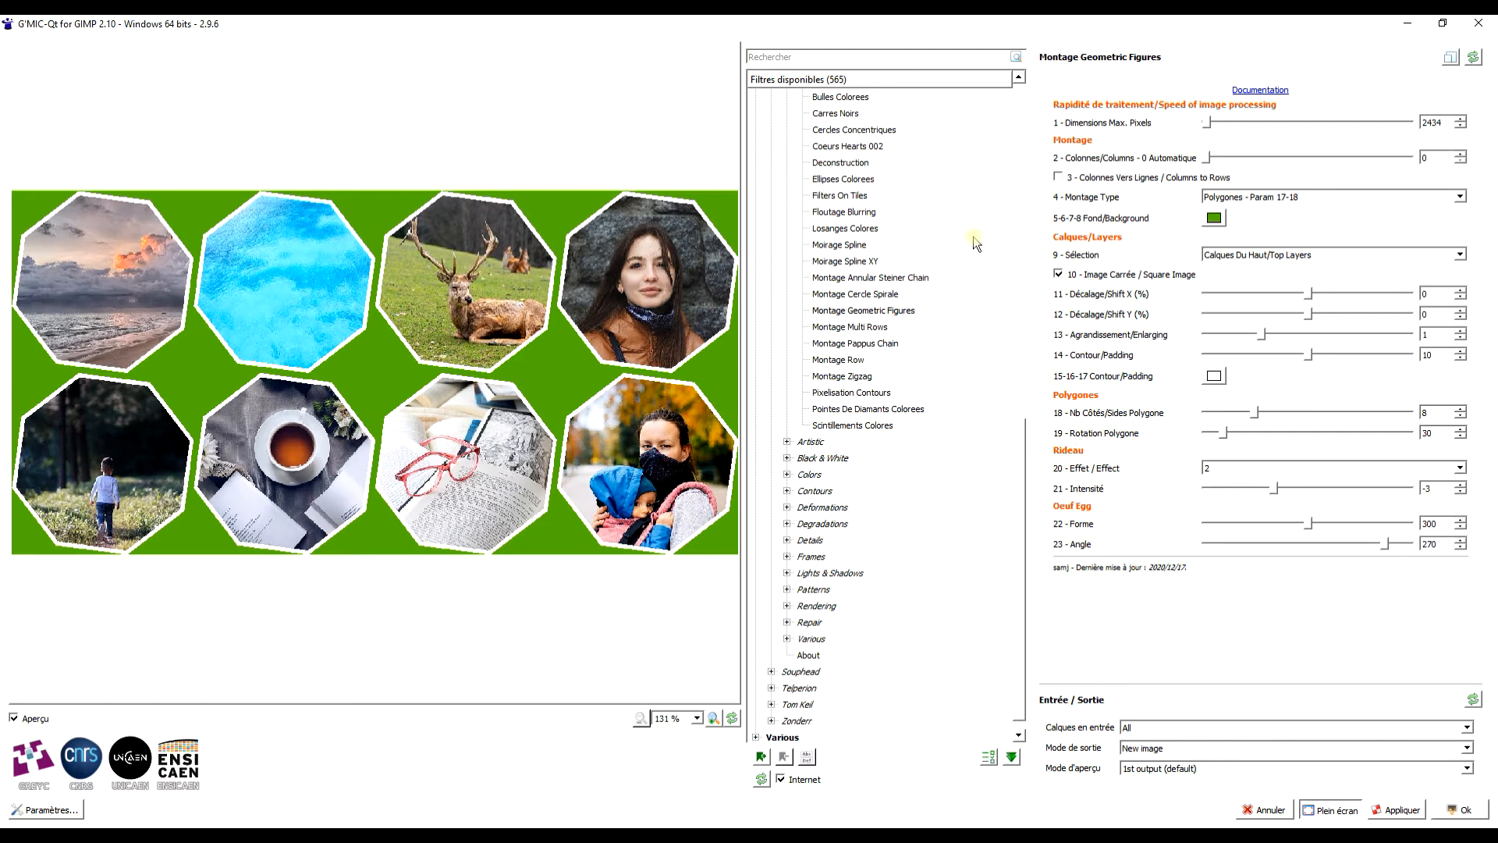
pyautogui.click(872, 348)
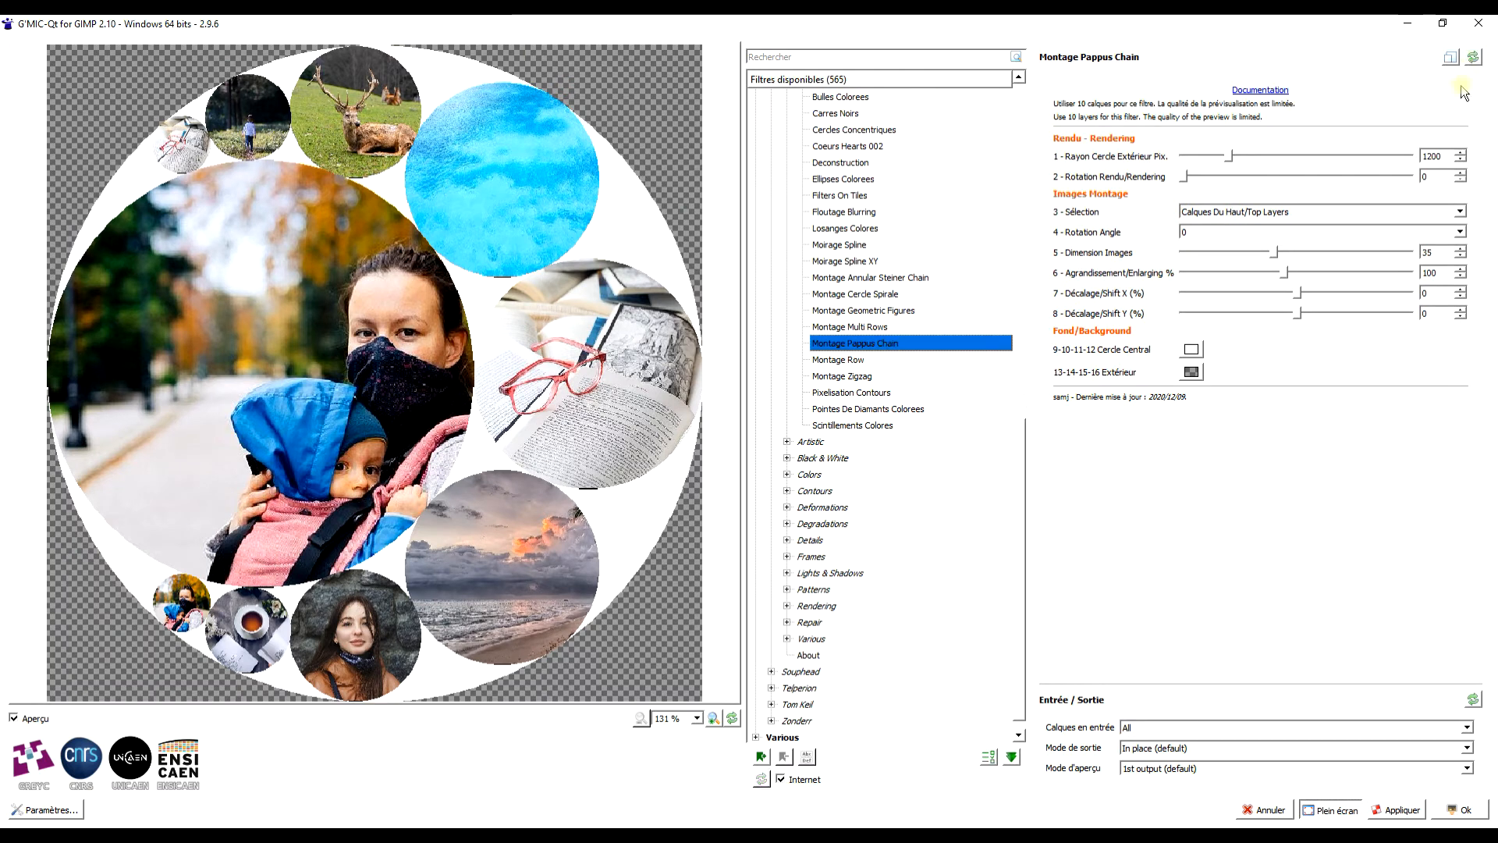
pyautogui.click(1473, 699)
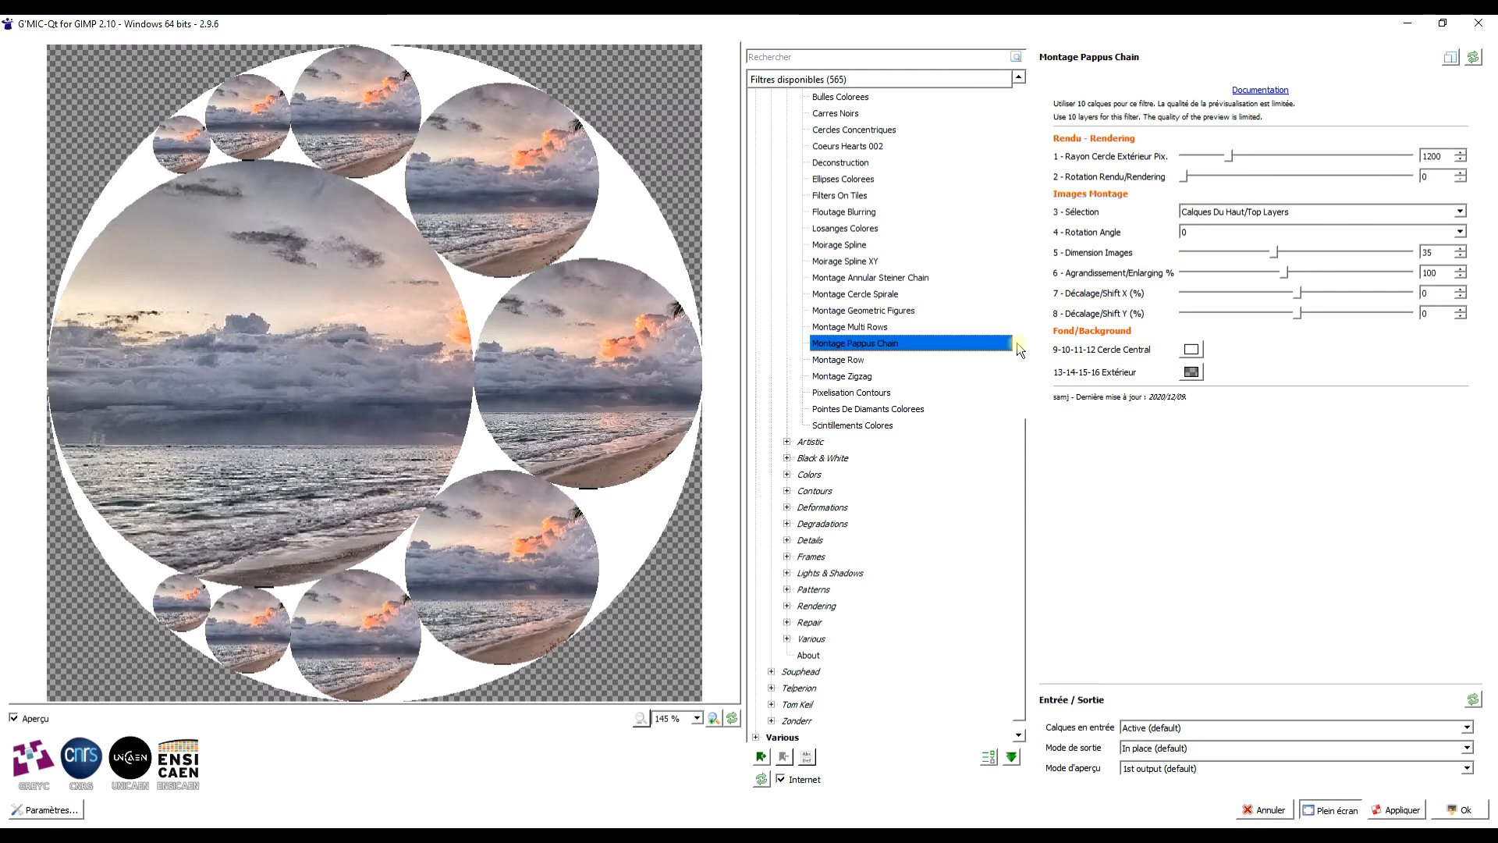
pyautogui.click(1144, 729)
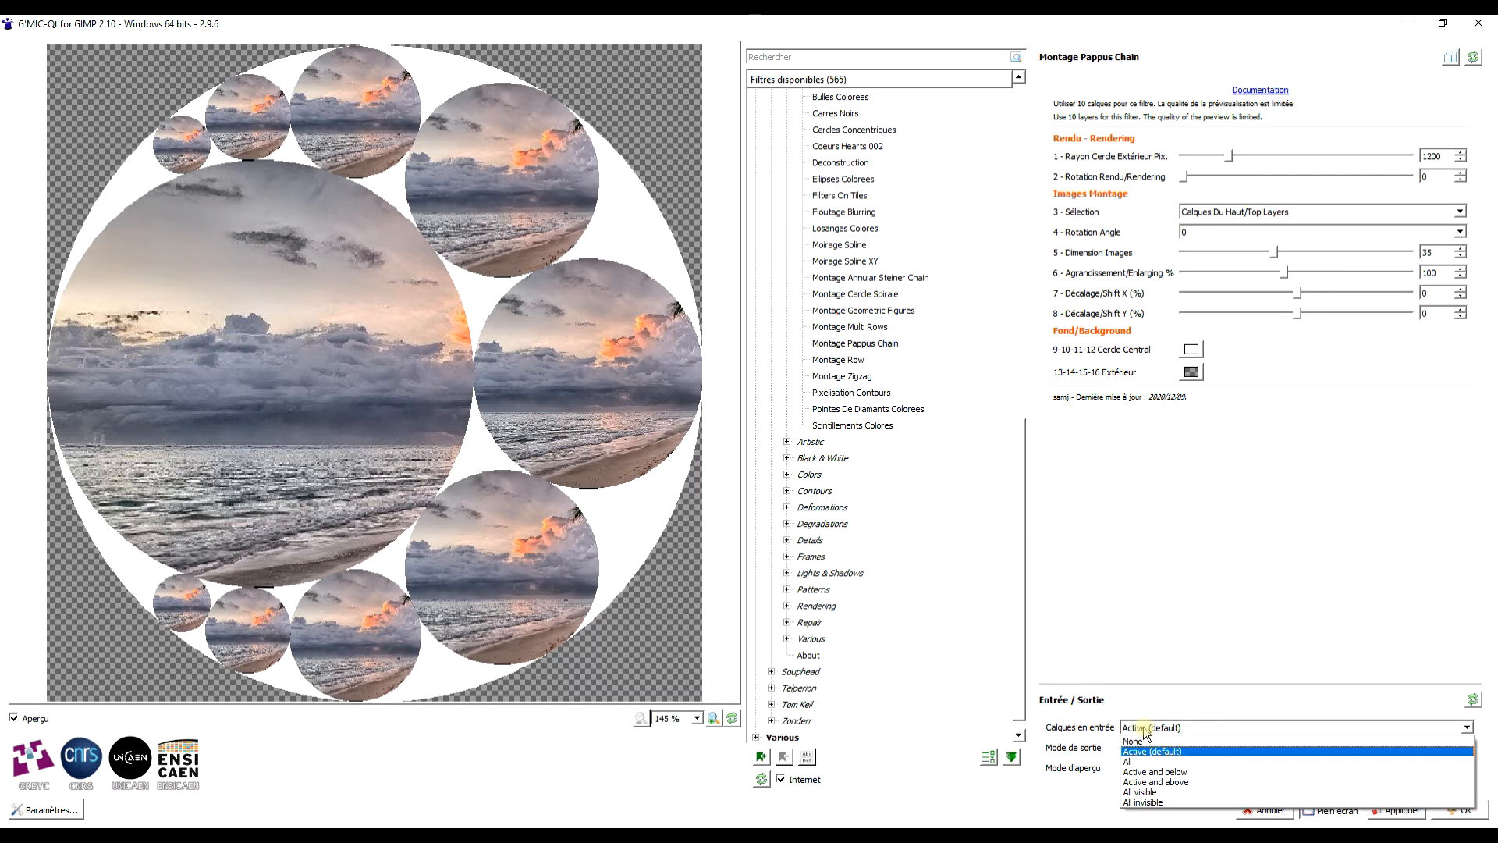
pyautogui.click(1145, 761)
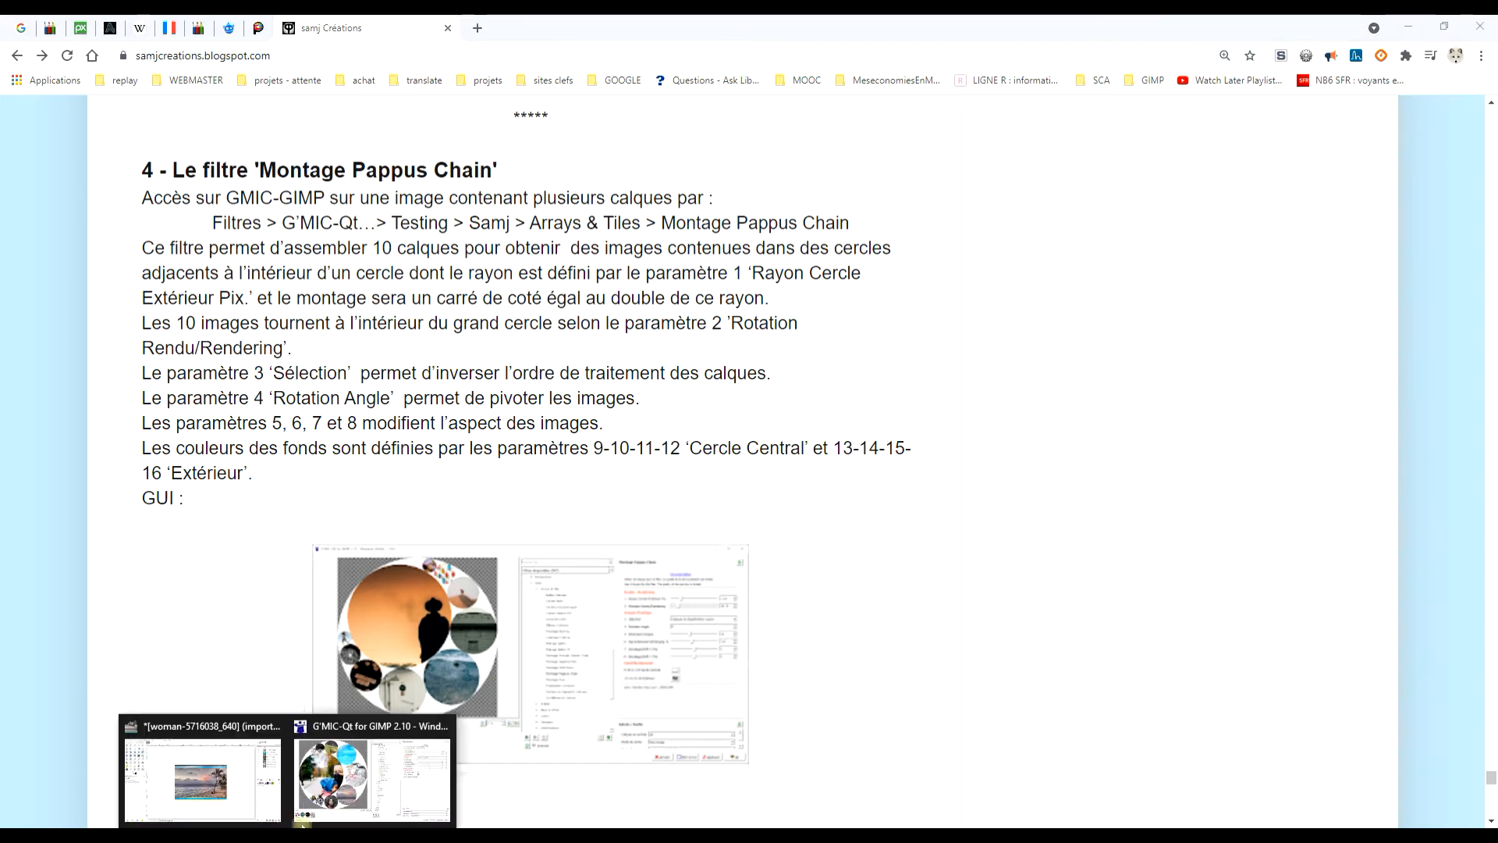
# Return to the G'MIC-Qt window, search the filter list for "monta", and select Montage Pappus Chain under Samj's Arrays & Tiles
pyautogui.click(375, 772)
pyautogui.scroll(4, 903, 320)
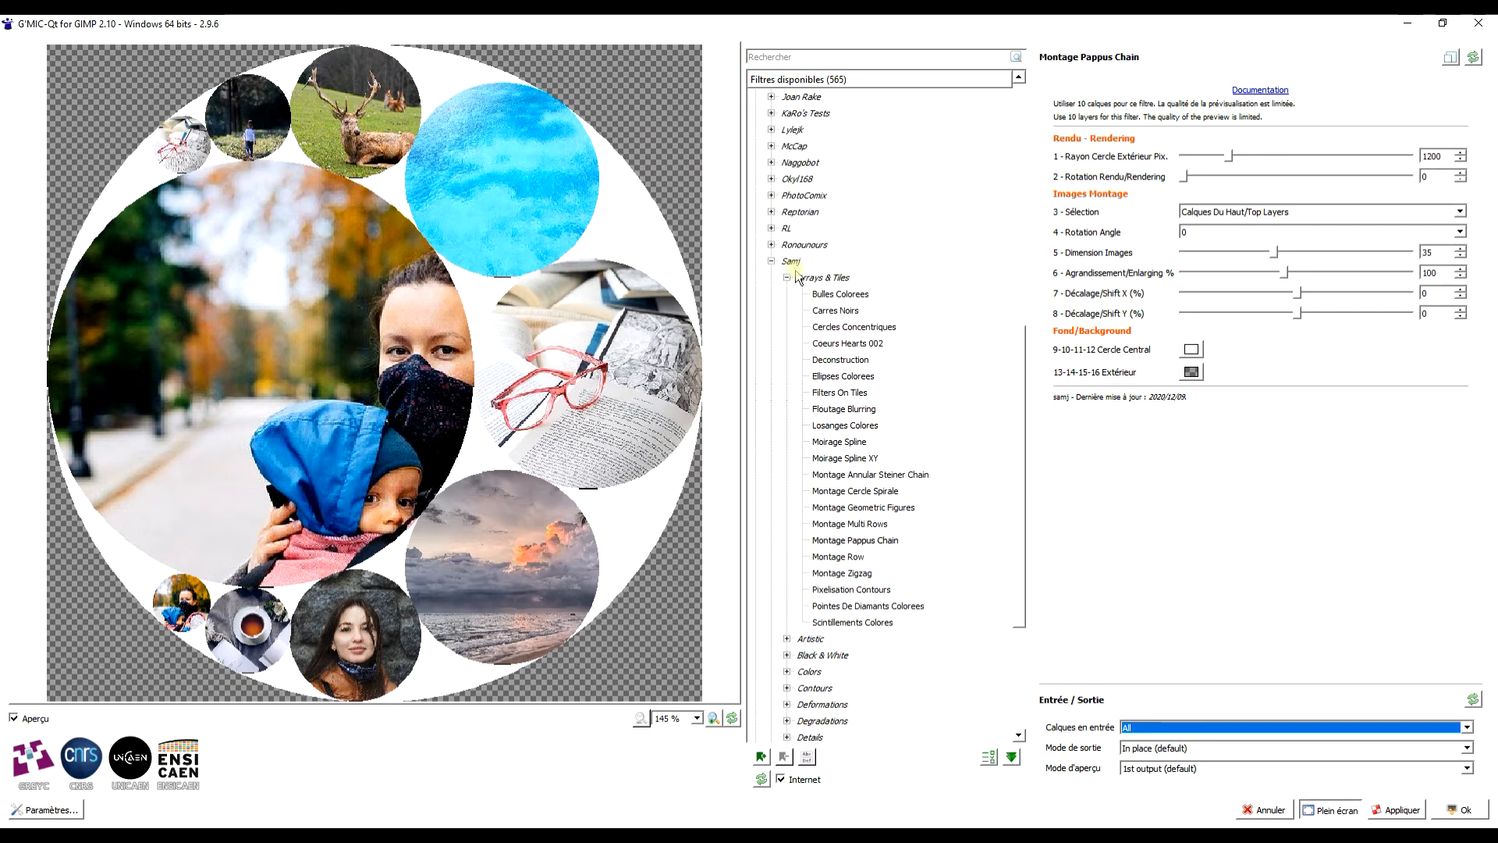
pyautogui.moveTo(1021, 378); pyautogui.dragTo(1026, 269)
pyautogui.moveTo(1024, 331); pyautogui.dragTo(1019, 451)
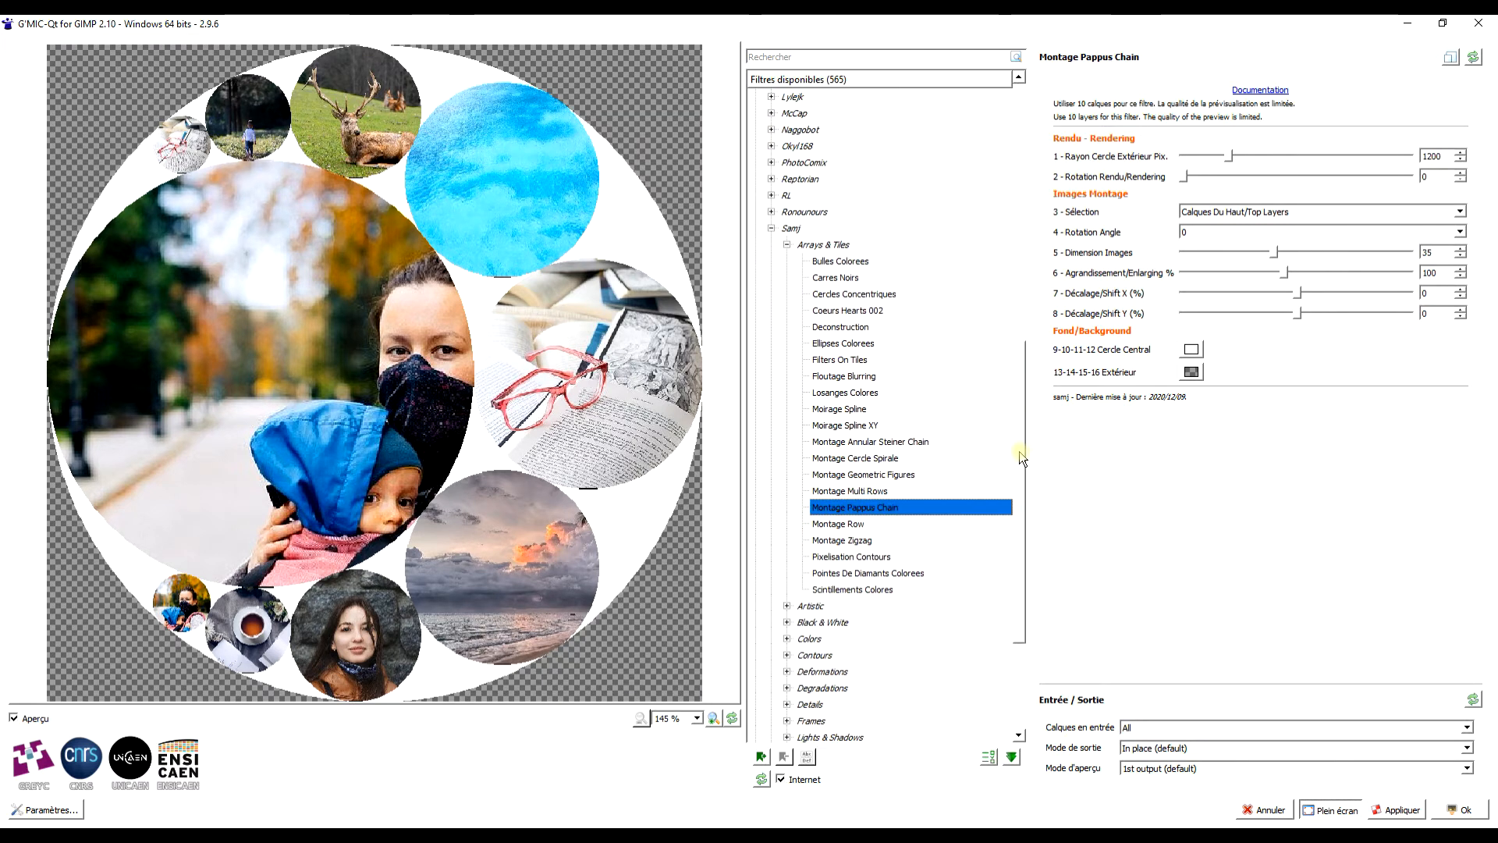
pyautogui.click(803, 52)
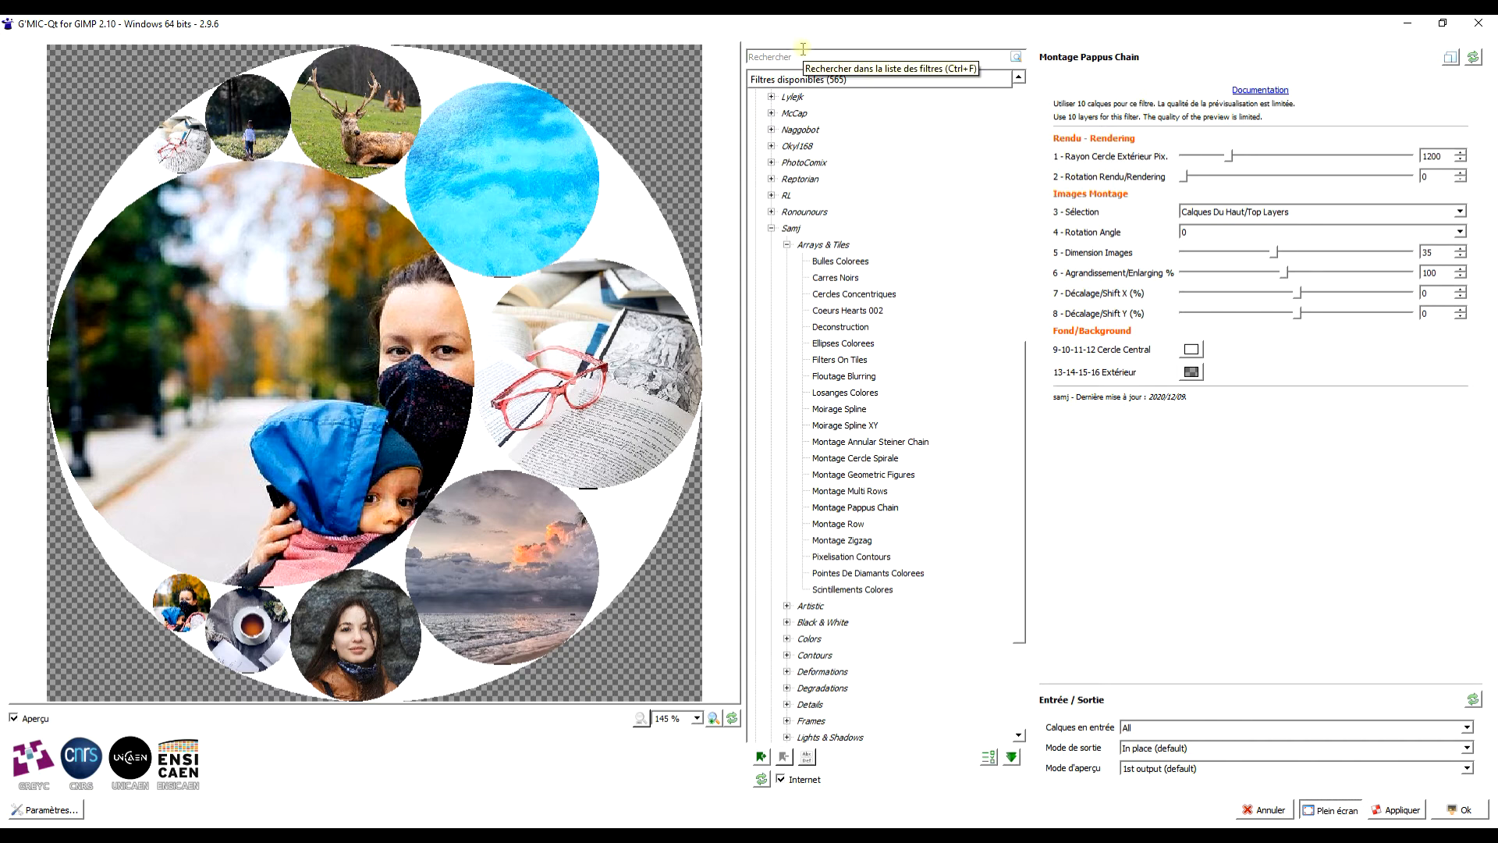
pyautogui.write('monta')
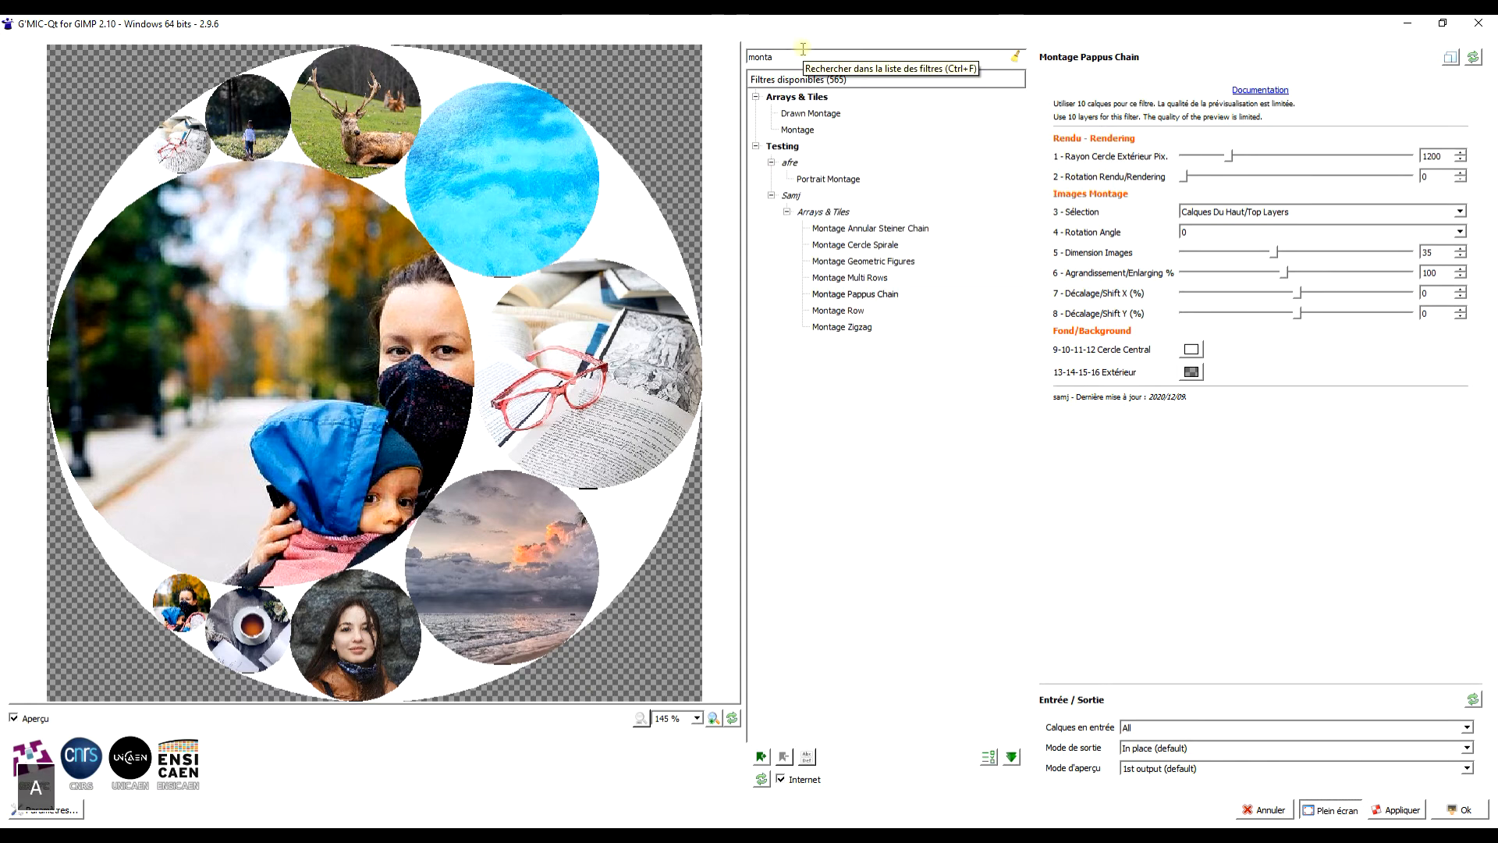
pyautogui.click(869, 301)
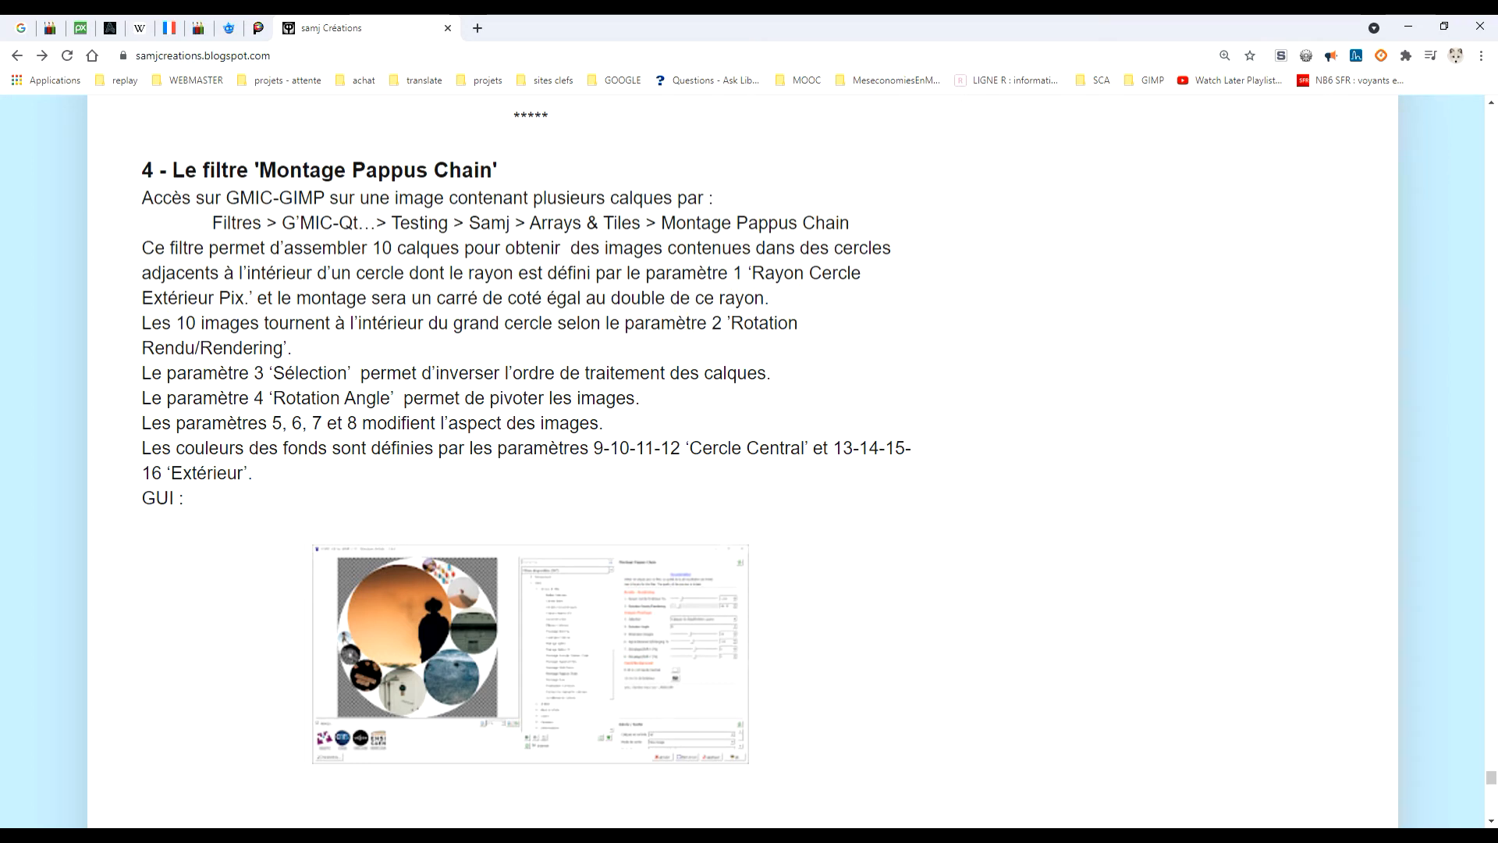
pyautogui.moveTo(292, 834)
pyautogui.click(375, 761)
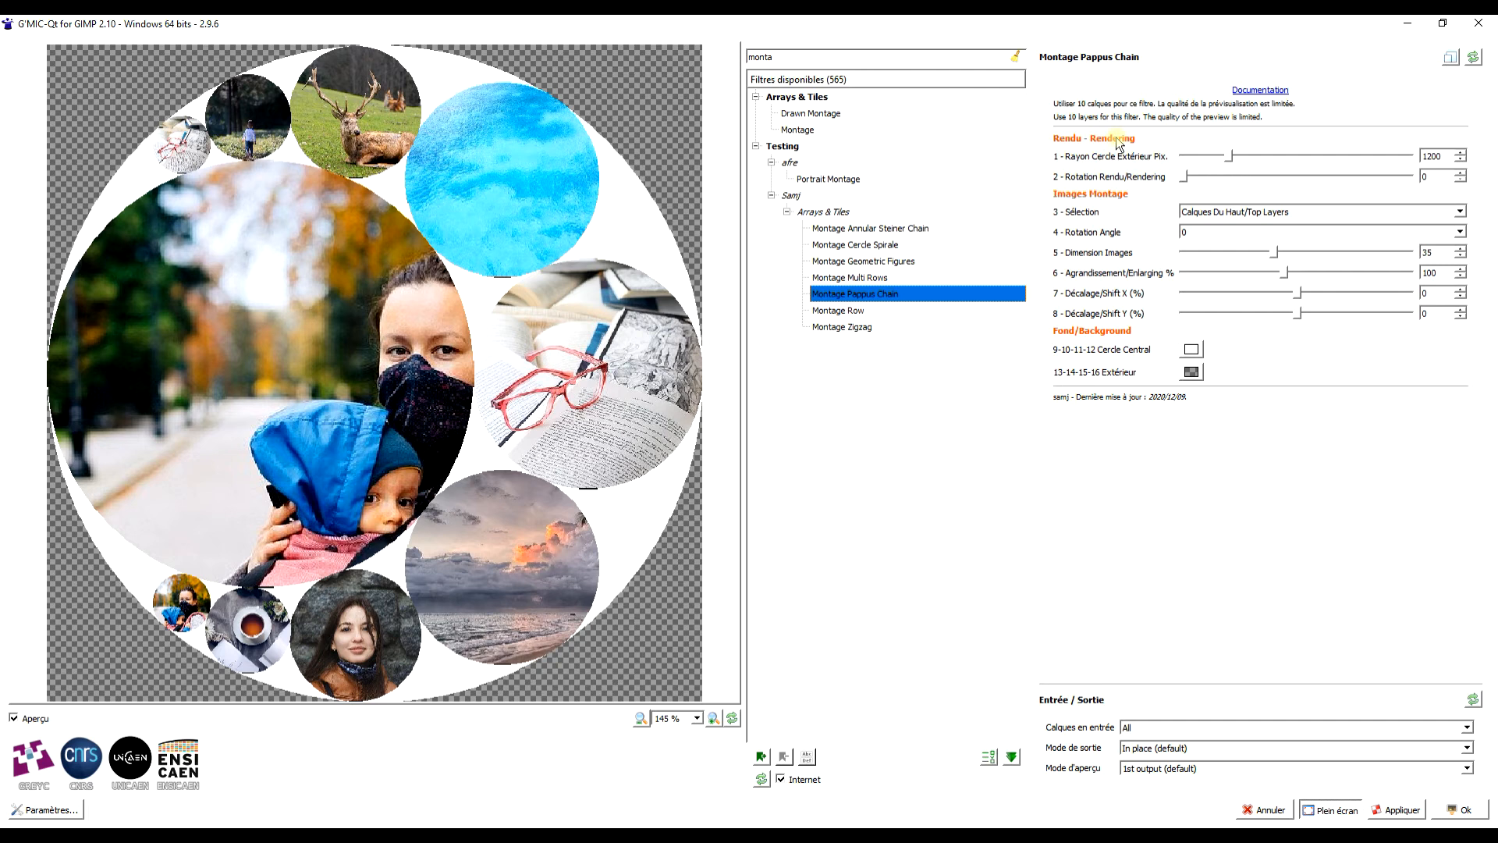
# Set the outer circle radius (Rayon Cercle Extérieur Pix.) to 1500
pyautogui.moveTo(1229, 155); pyautogui.dragTo(1264, 155)
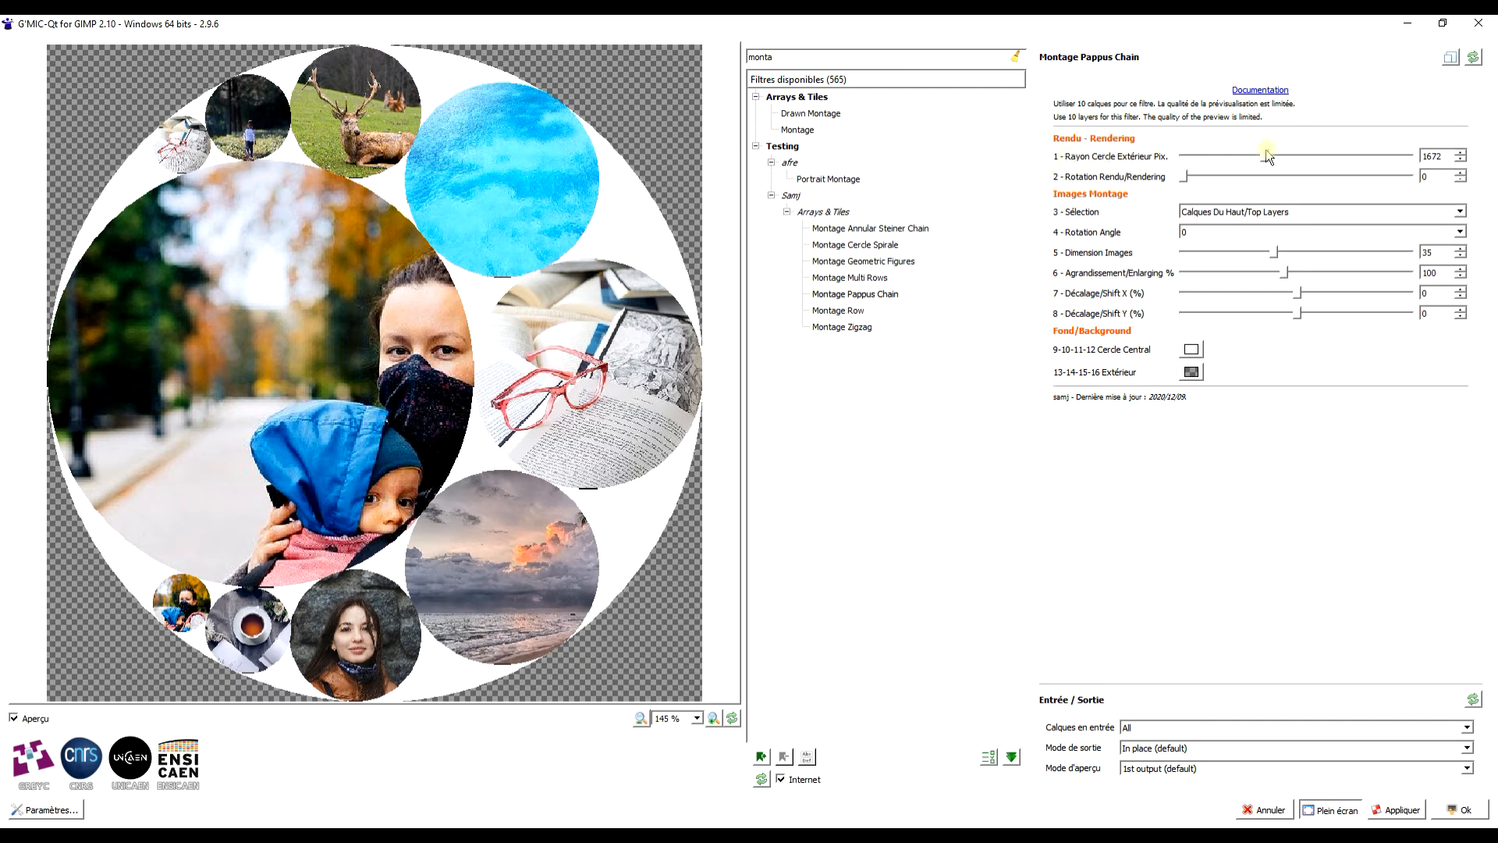
pyautogui.moveTo(1265, 154); pyautogui.dragTo(1219, 156)
pyautogui.moveTo(1443, 156); pyautogui.dragTo(1348, 157)
pyautogui.write('1500')
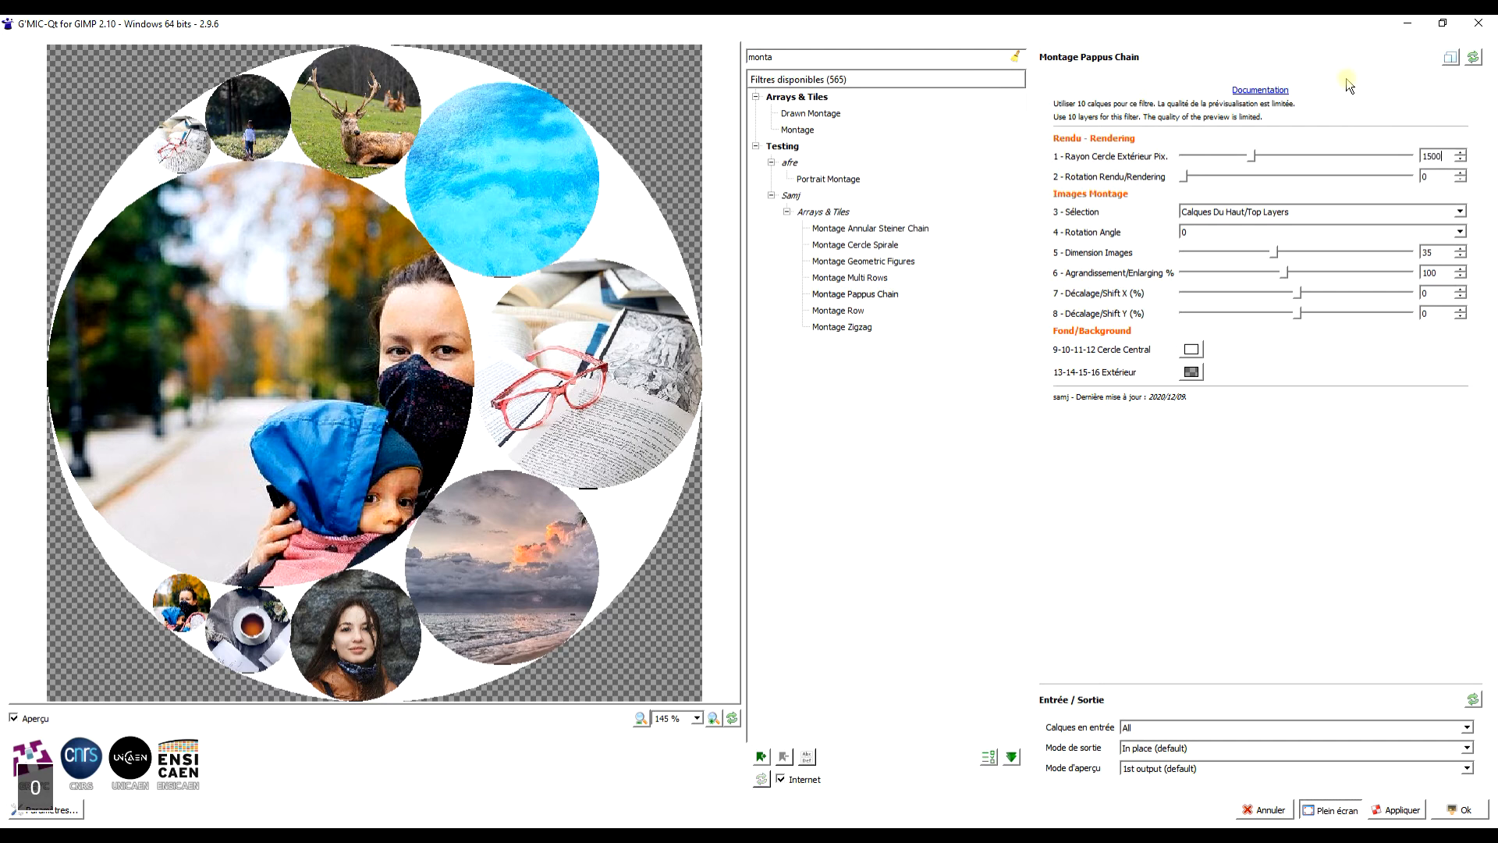
# Try rendering rotations of 25.92 and 198, and return the rotation to 0
pyautogui.moveTo(1183, 176); pyautogui.dragTo(1204, 178)
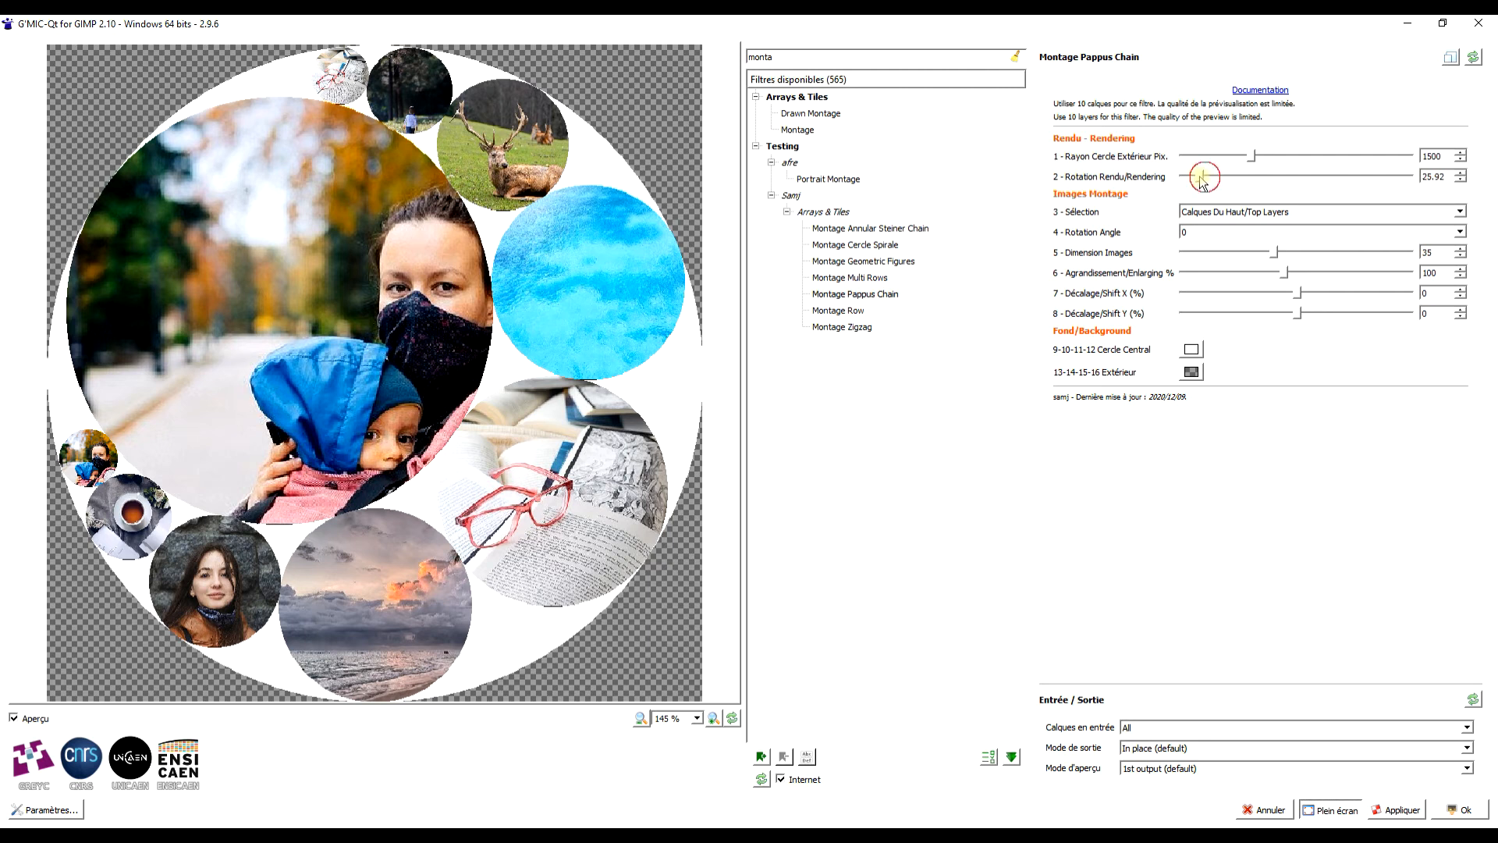
pyautogui.moveTo(1192, 176); pyautogui.dragTo(1308, 172)
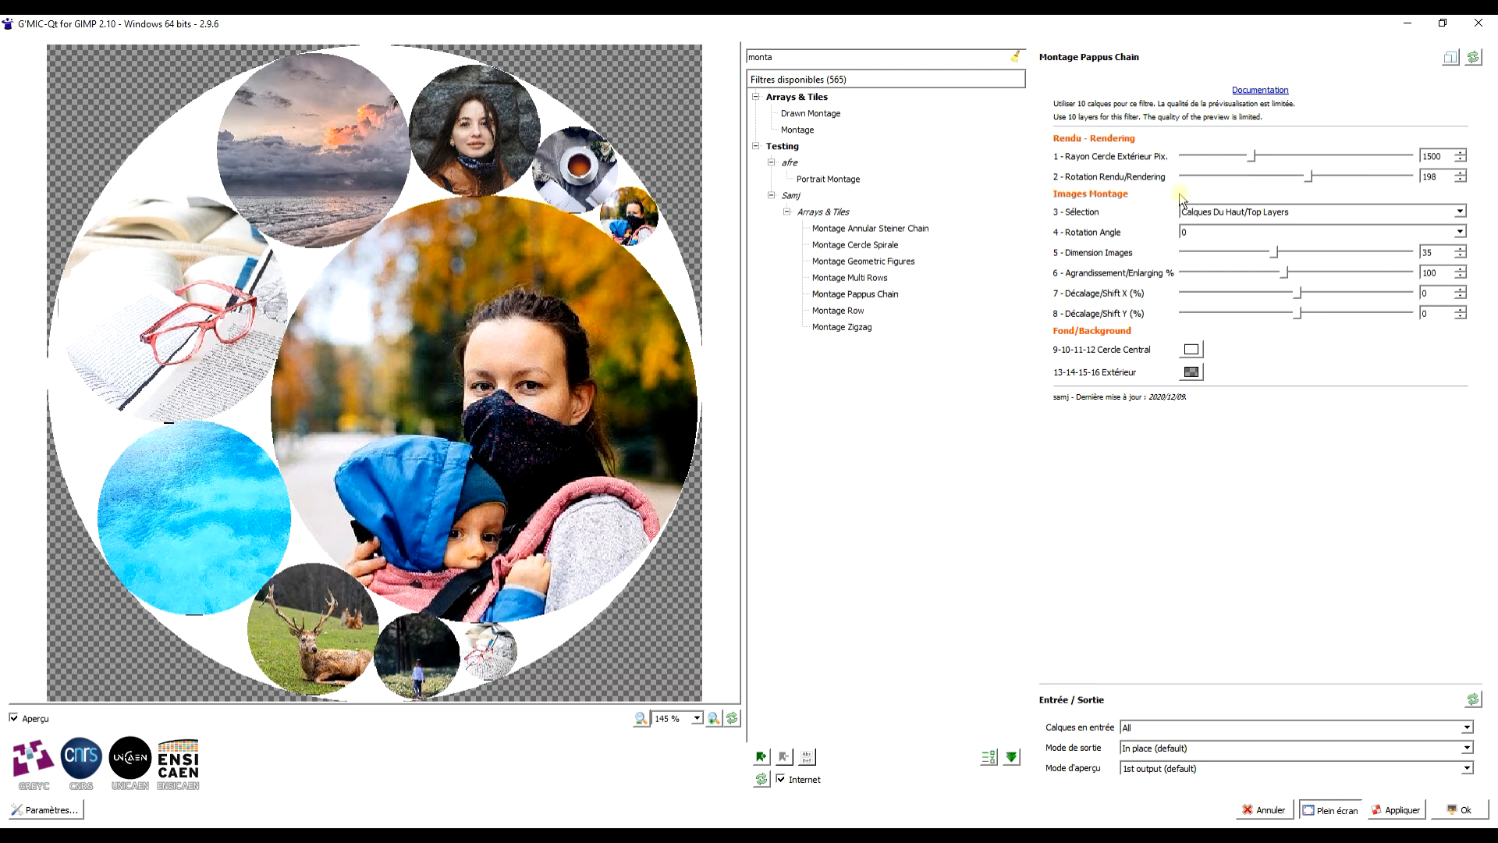
pyautogui.moveTo(1310, 176); pyautogui.dragTo(1057, 181)
# Try the Calques Du Bas/Bottom Layers selection and restore Calques Du Haut/Top Layers
pyautogui.click(1275, 212)
pyautogui.click(1256, 226)
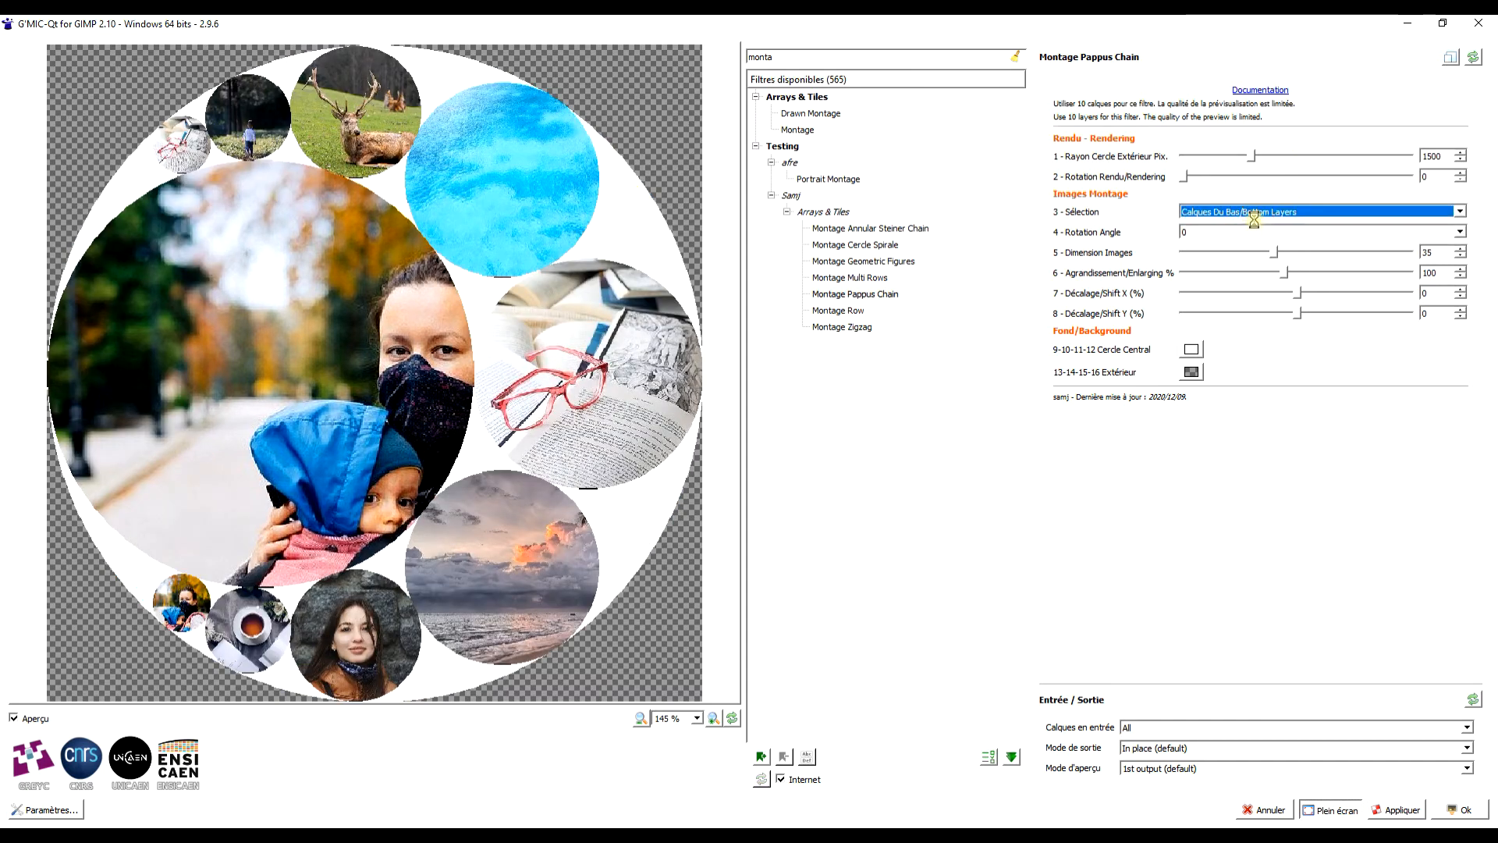
pyautogui.click(1253, 212)
pyautogui.click(1258, 233)
# Make the black exterior background (Extérieur) opaque by setting its alpha channel to 255
pyautogui.click(1192, 372)
pyautogui.doubleClick(911, 525)
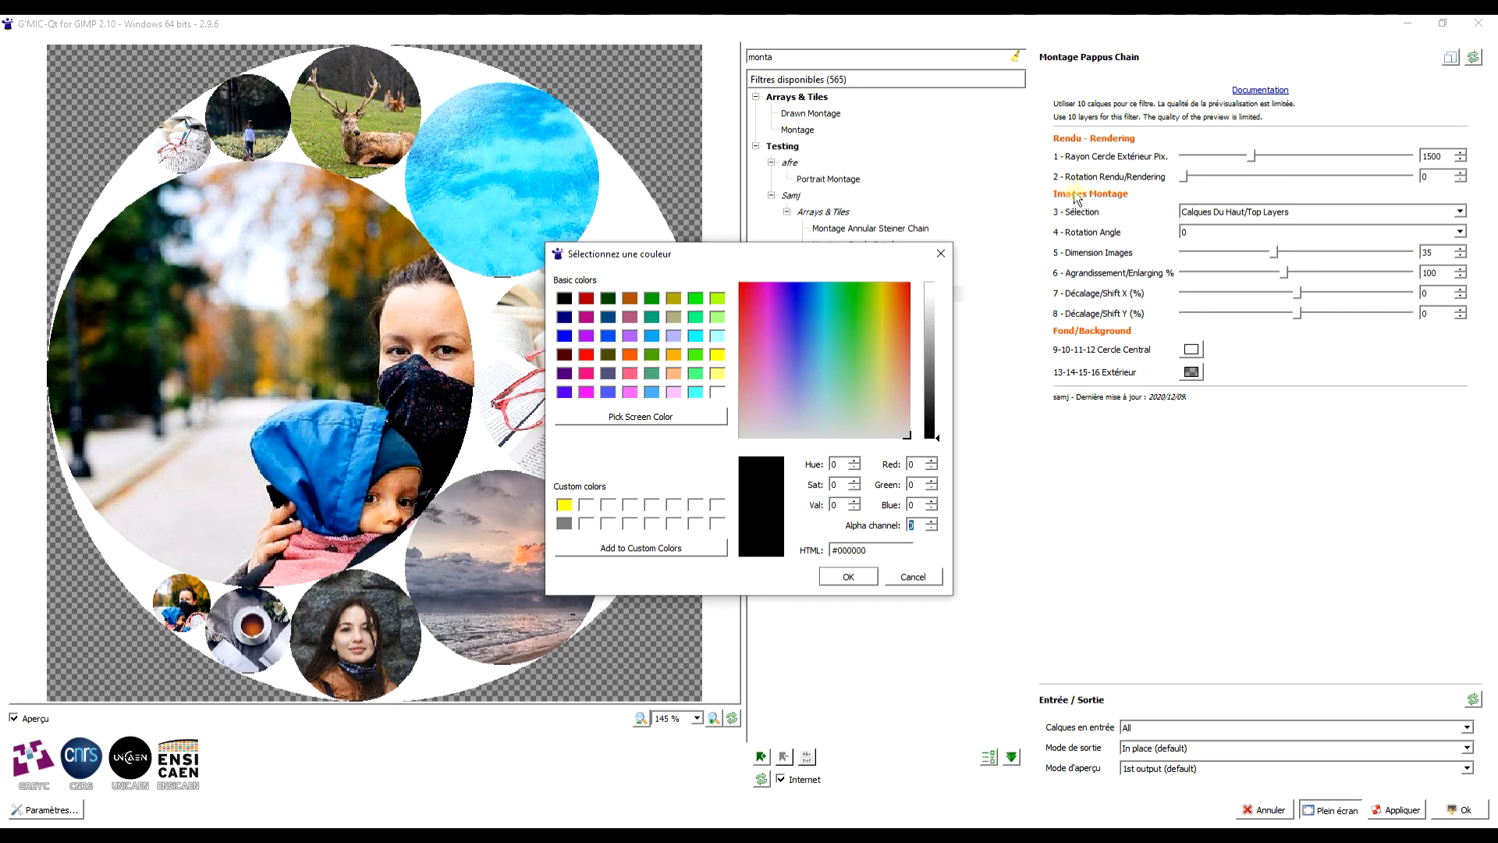
pyautogui.write('255')
pyautogui.click(863, 578)
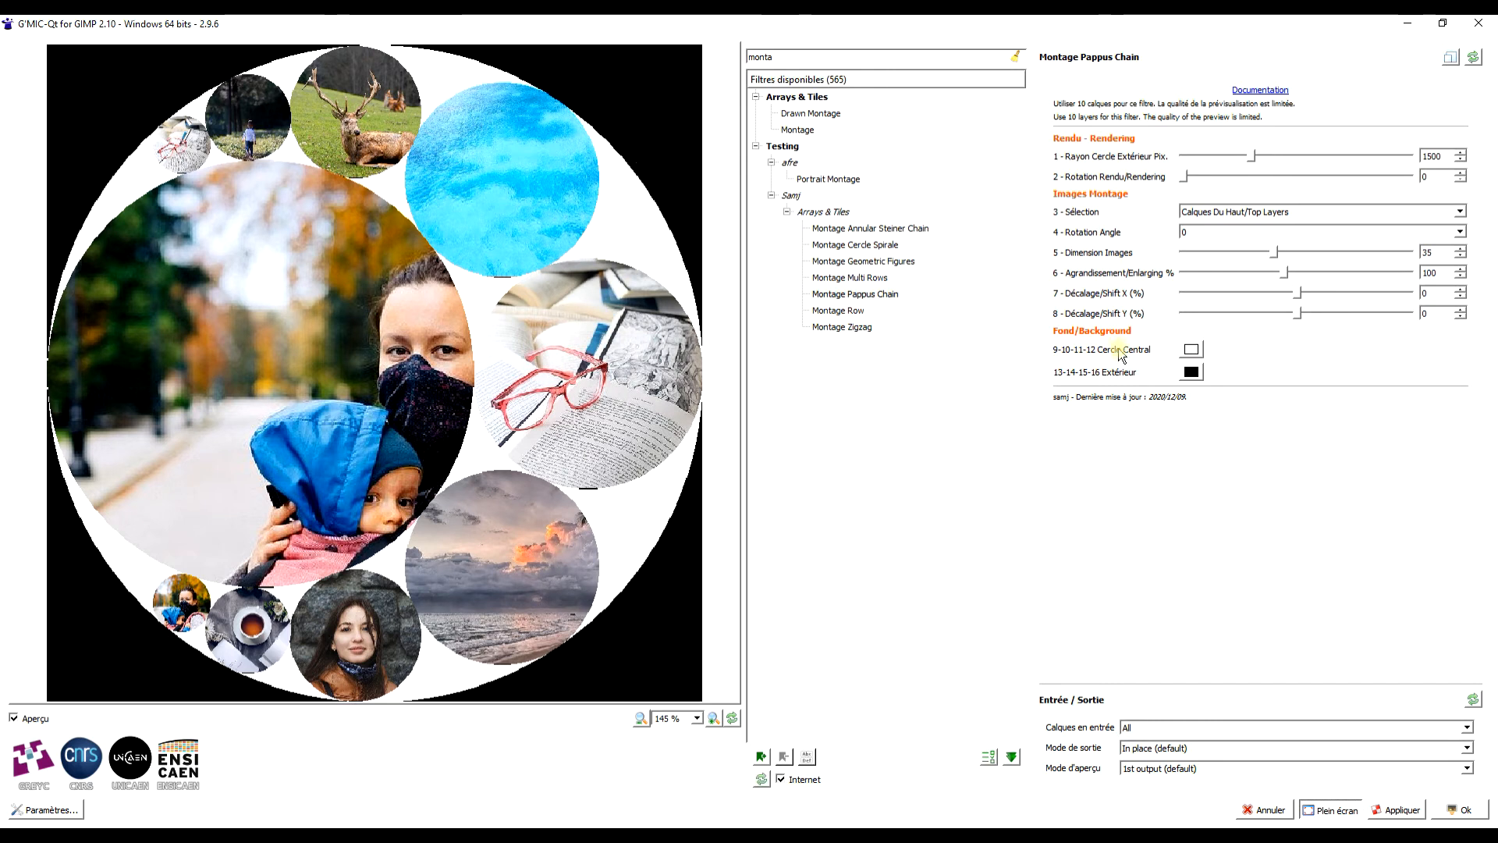
# Change the exterior background colour to green #00aa00
pyautogui.click(1192, 372)
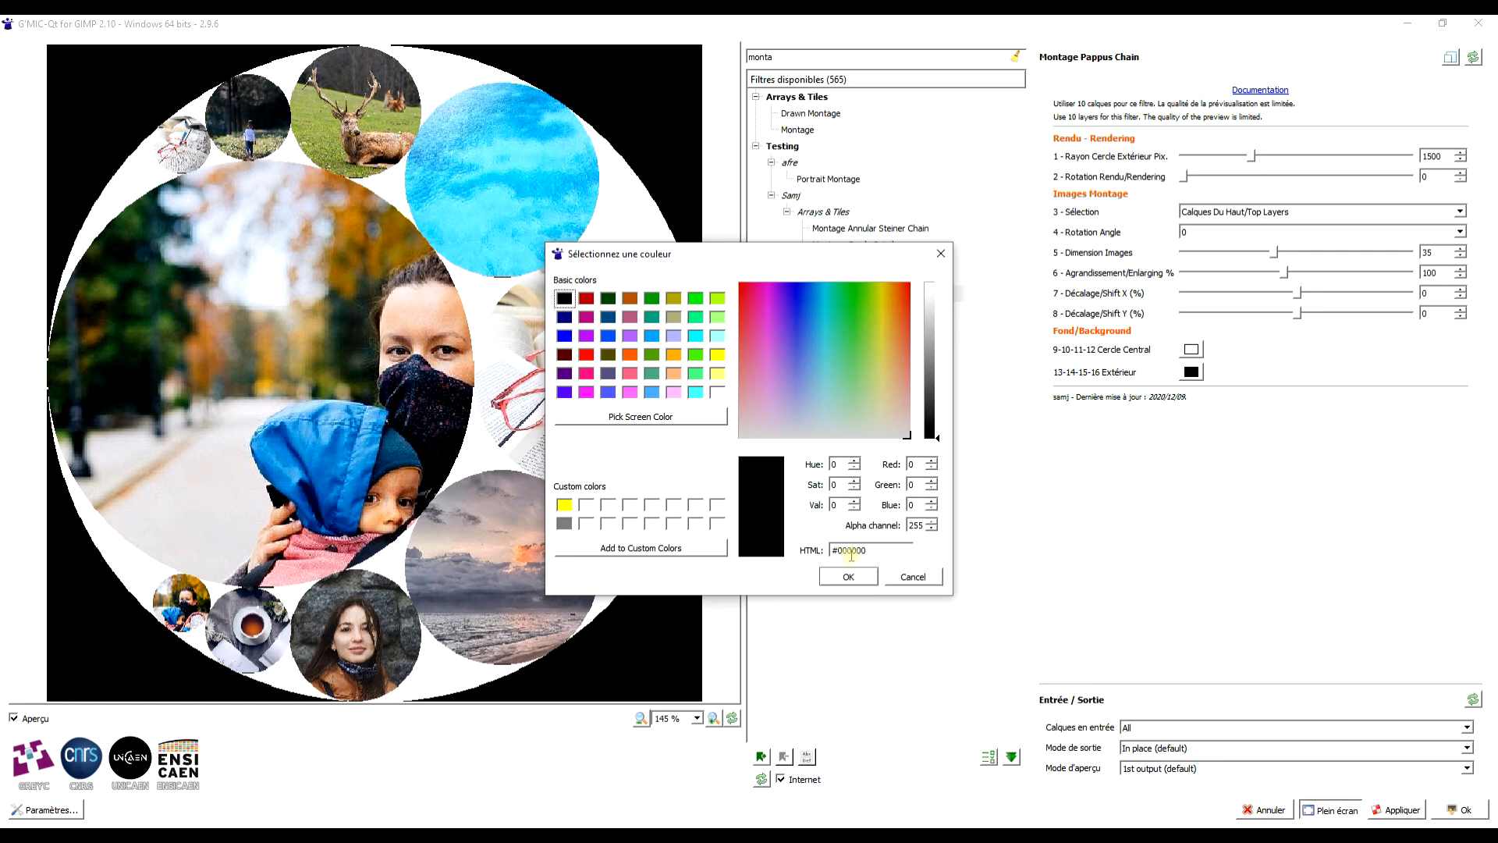
pyautogui.click(650, 298)
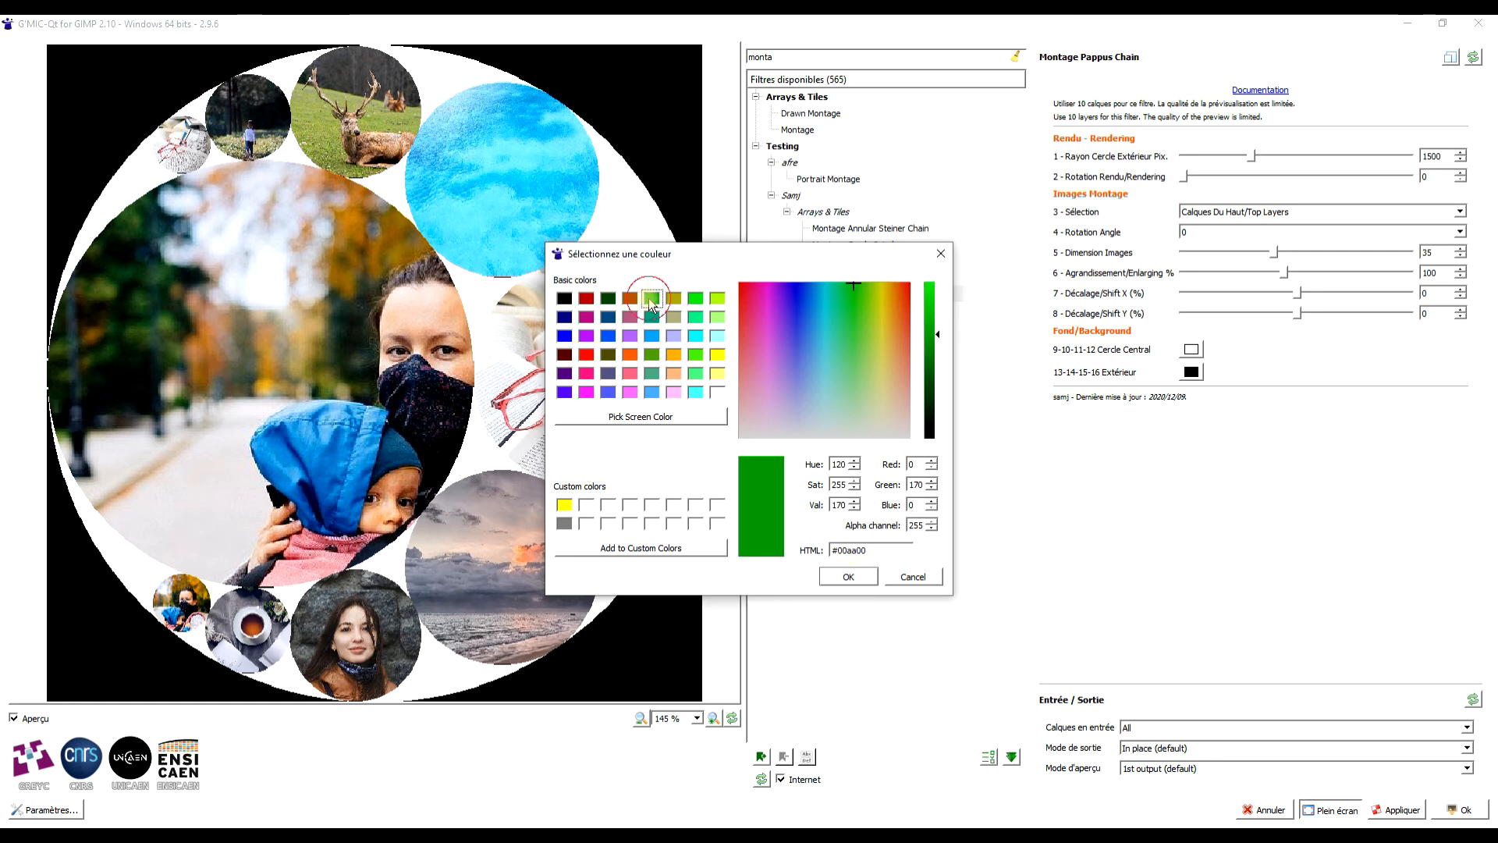
pyautogui.click(859, 577)
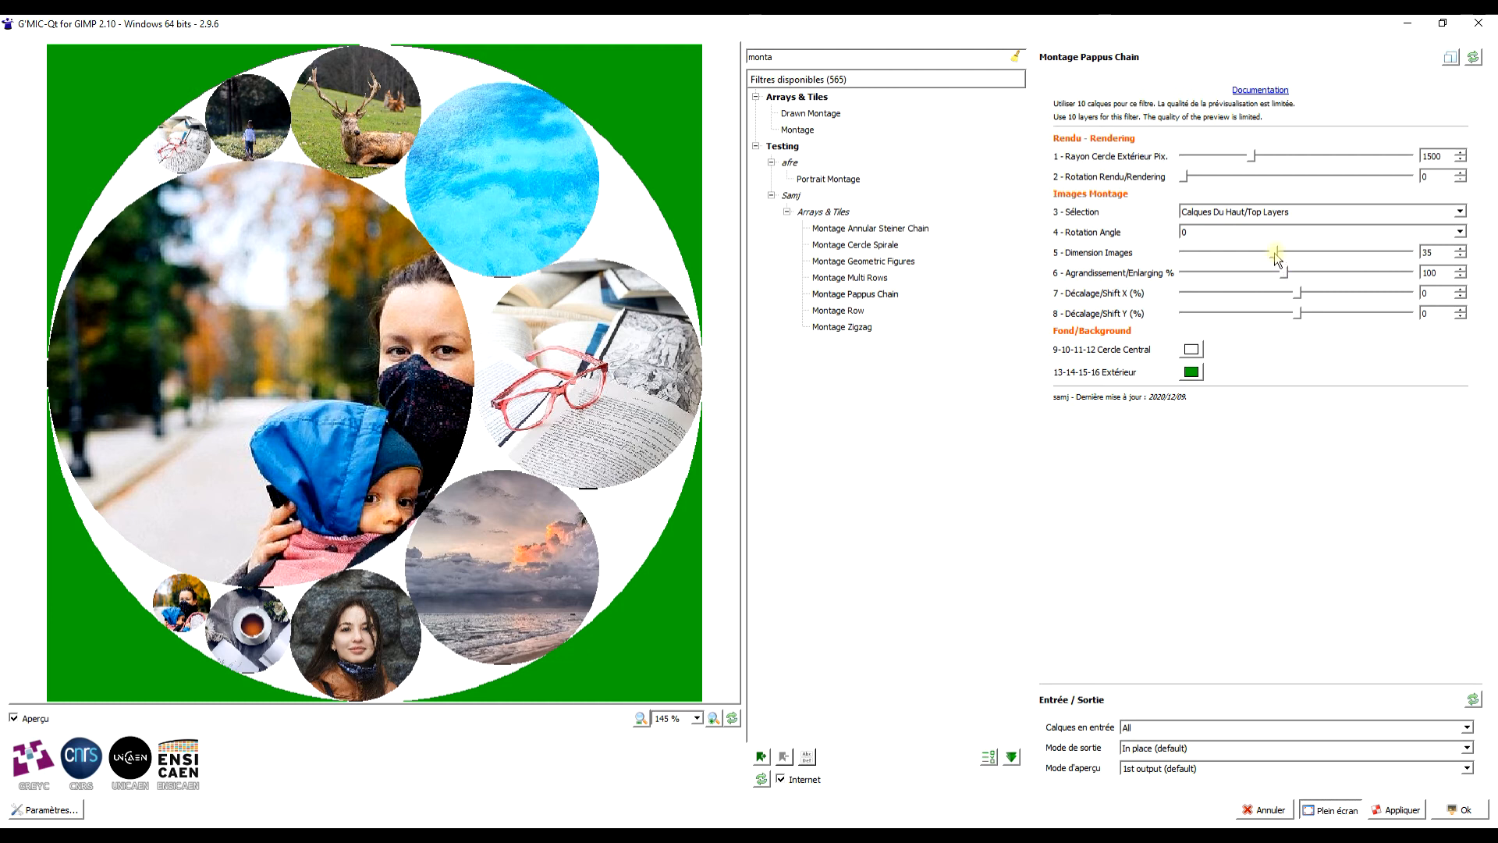
# Set the image dimension (Dimension Images) to about 35.9 and the horizontal shift (Décalage/Shift X) to about -16.8 %
pyautogui.moveTo(1275, 254); pyautogui.dragTo(1261, 255)
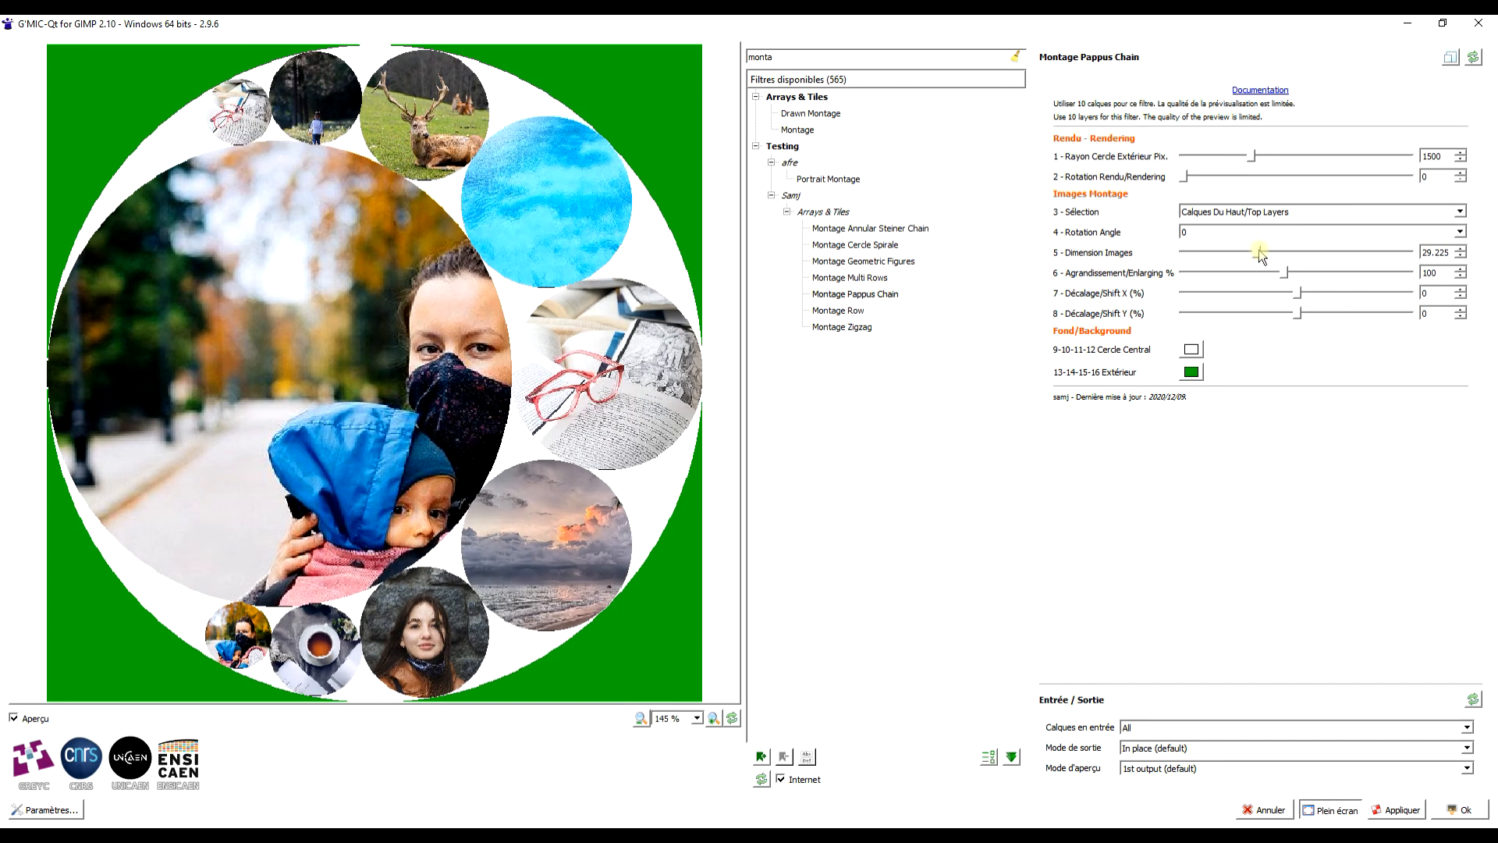
pyautogui.moveTo(1262, 256)
pyautogui.mouseDown()
pyautogui.moveTo(1305, 258)
pyautogui.moveTo(1279, 250)
pyautogui.mouseUp()
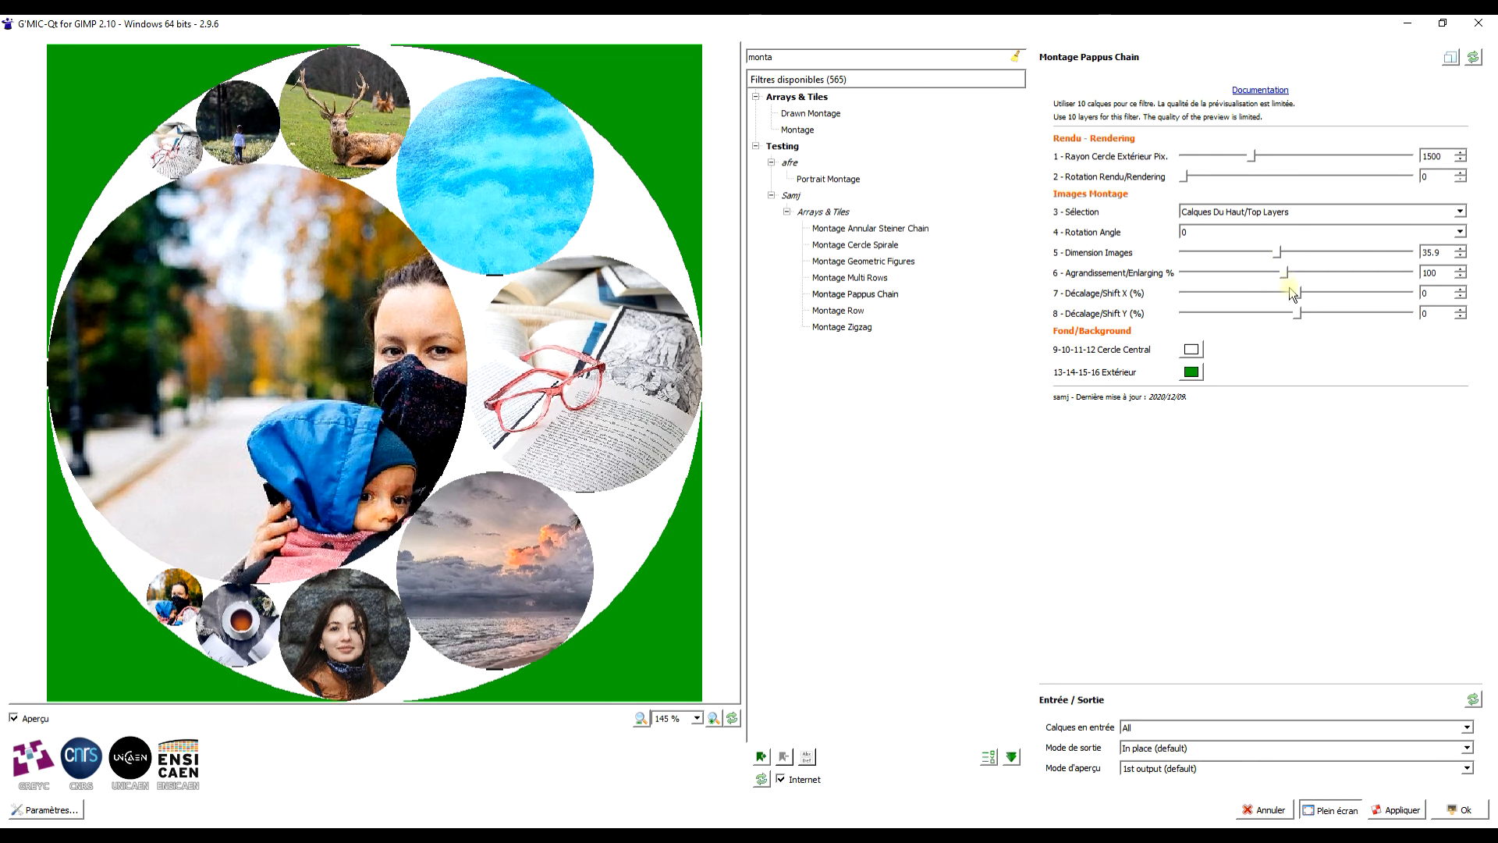
pyautogui.moveTo(1300, 292); pyautogui.dragTo(1308, 294)
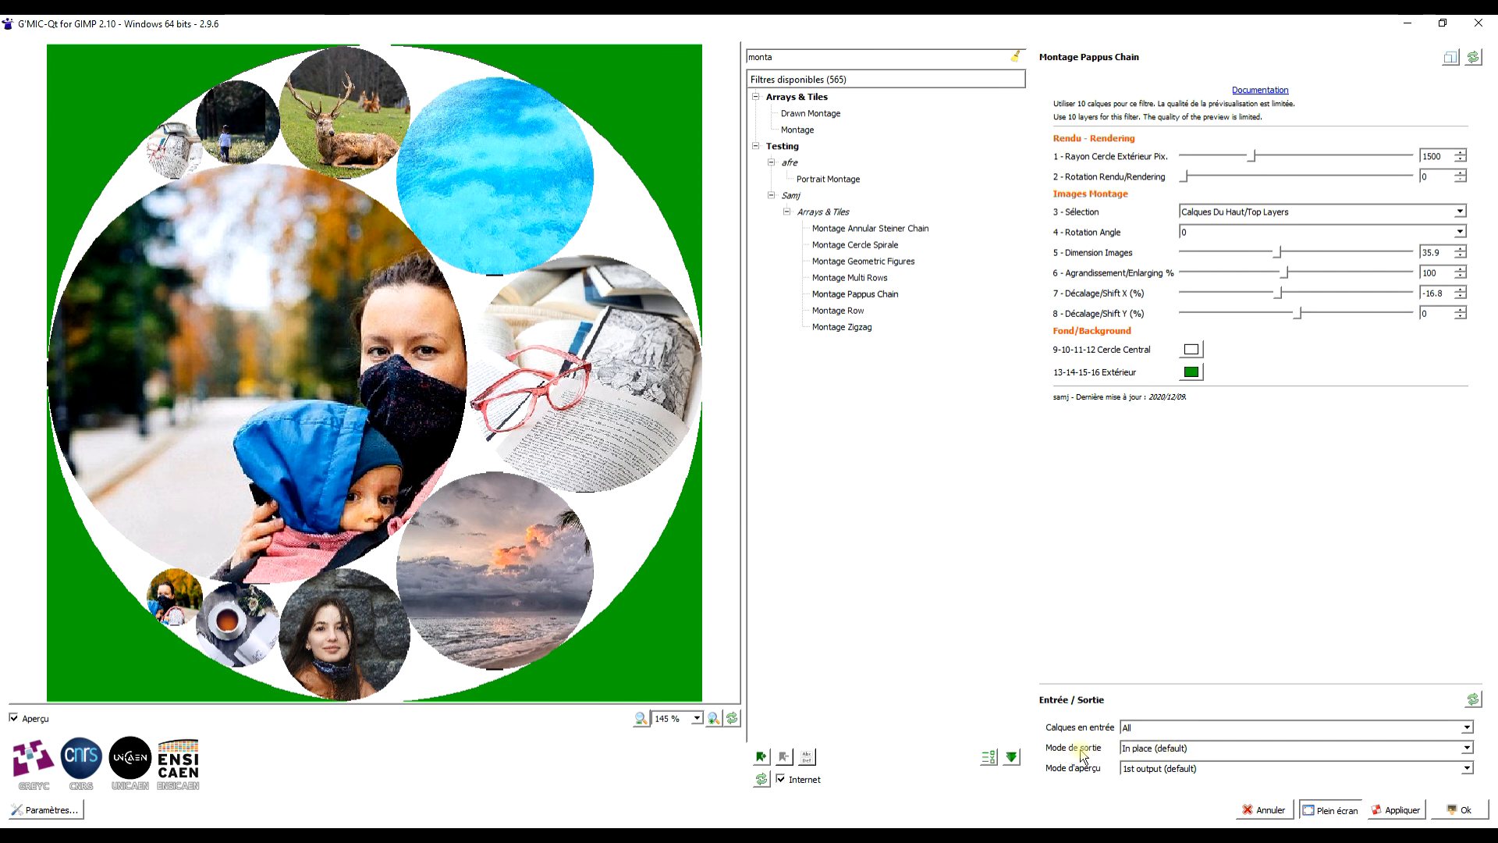
# Set the output mode to New image, run the montage filter, and bring up the rendered image in GIMP
pyautogui.click(1152, 750)
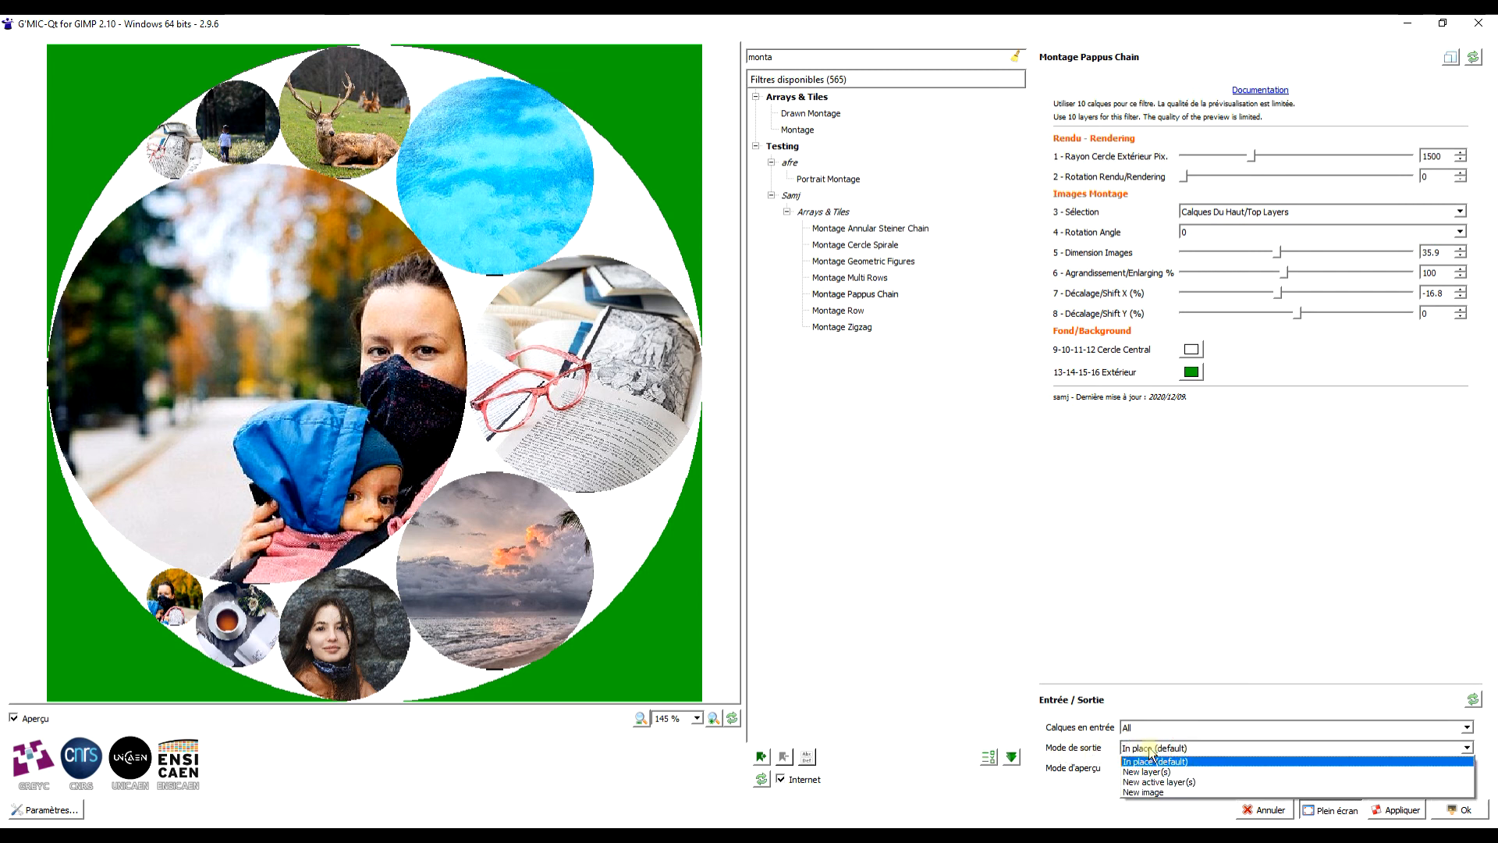
pyautogui.click(1163, 792)
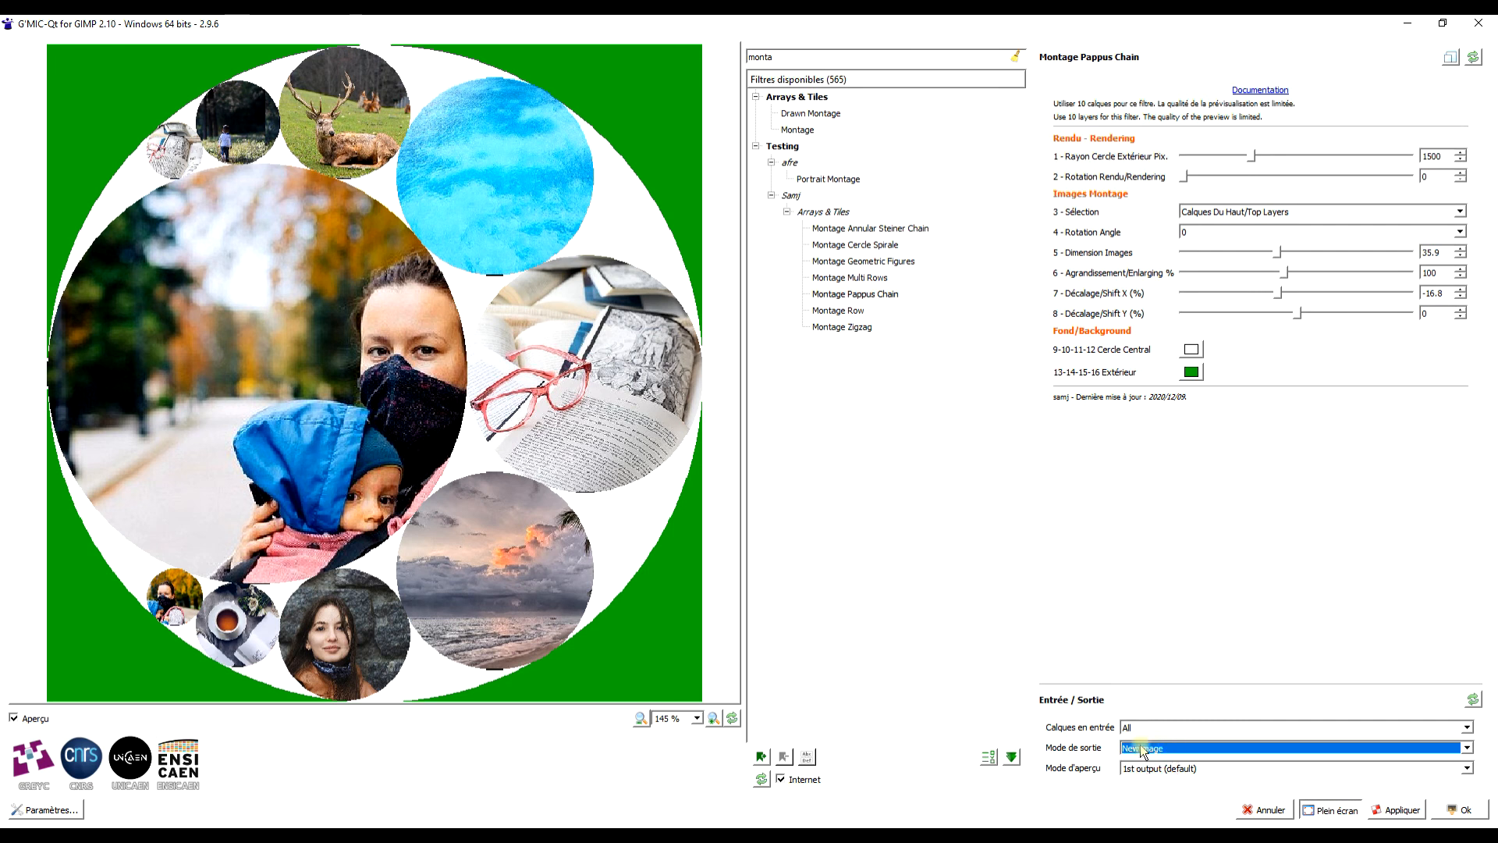
pyautogui.click(1457, 811)
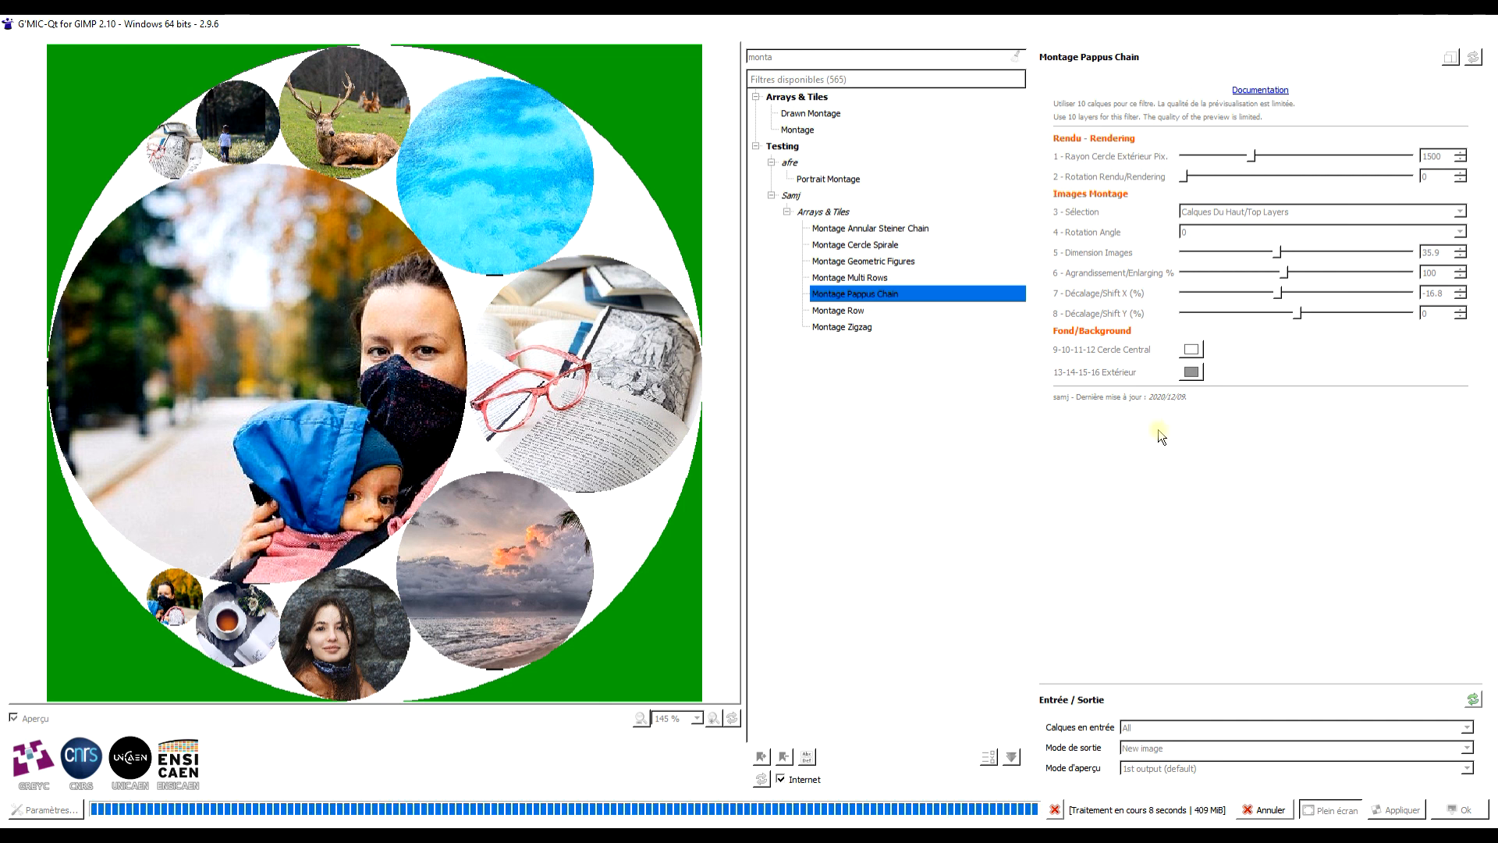
pyautogui.hotkey('alt', 'Tab')
pyautogui.hotkey('alt', 'Tab')
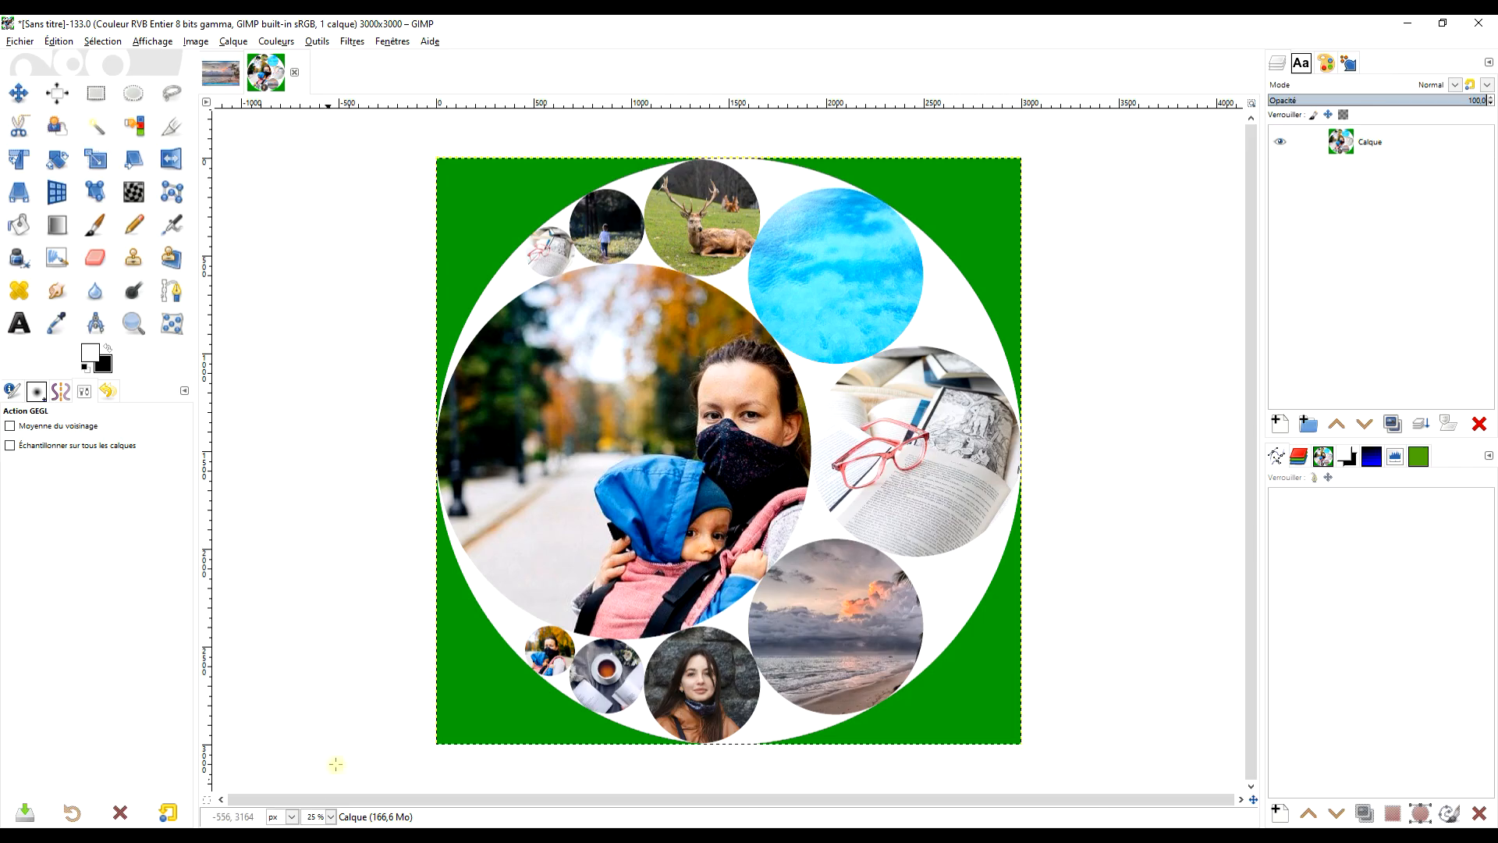